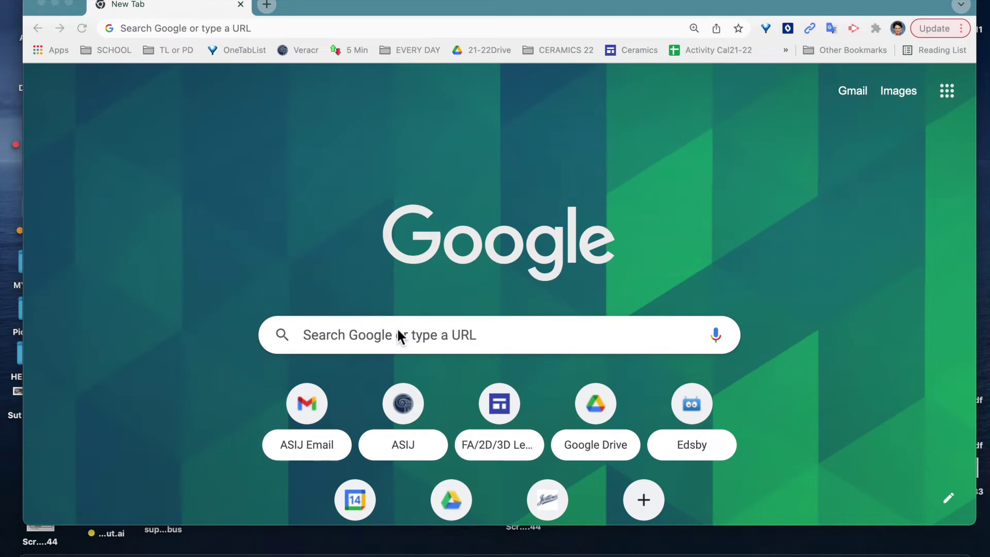
# Search Google for 'bicycle' in the browser and switch to the Images results.
pyautogui.click(448, 338)
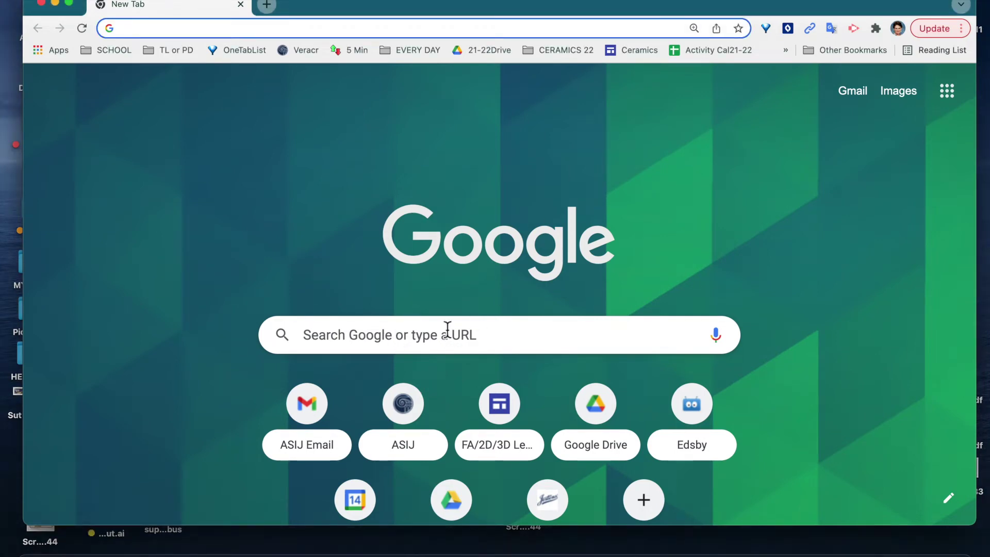
pyautogui.click(448, 330)
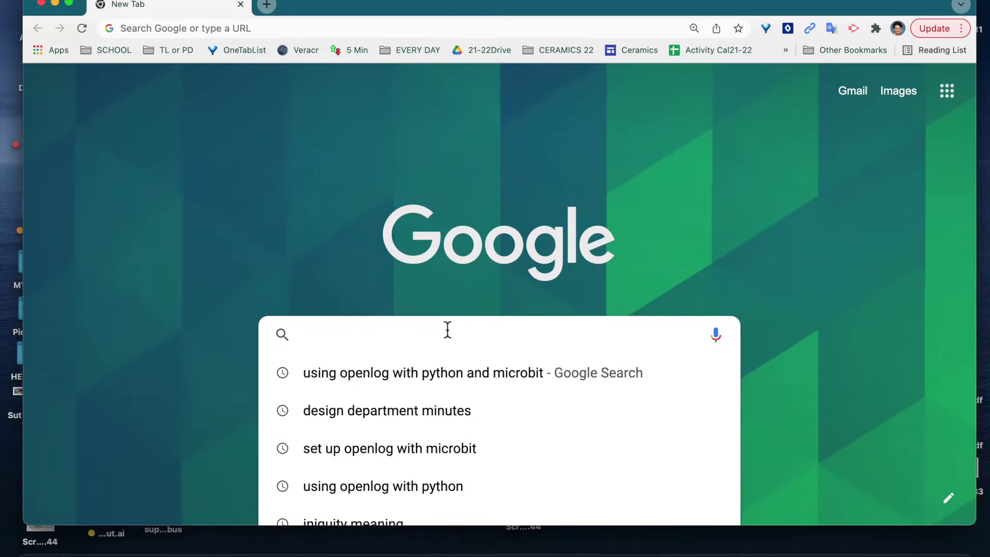
pyautogui.write('bicycle')
pyautogui.press('Return')
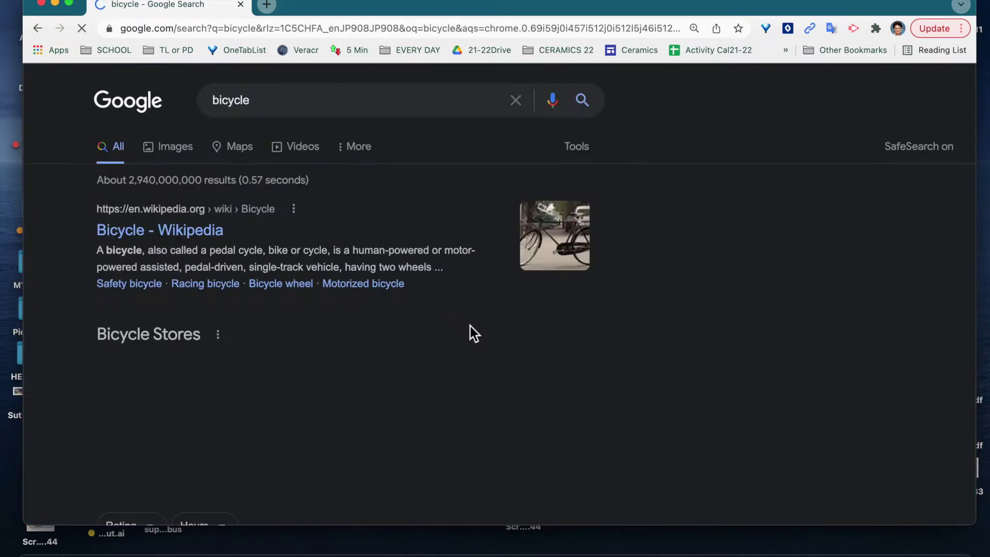
pyautogui.click(175, 148)
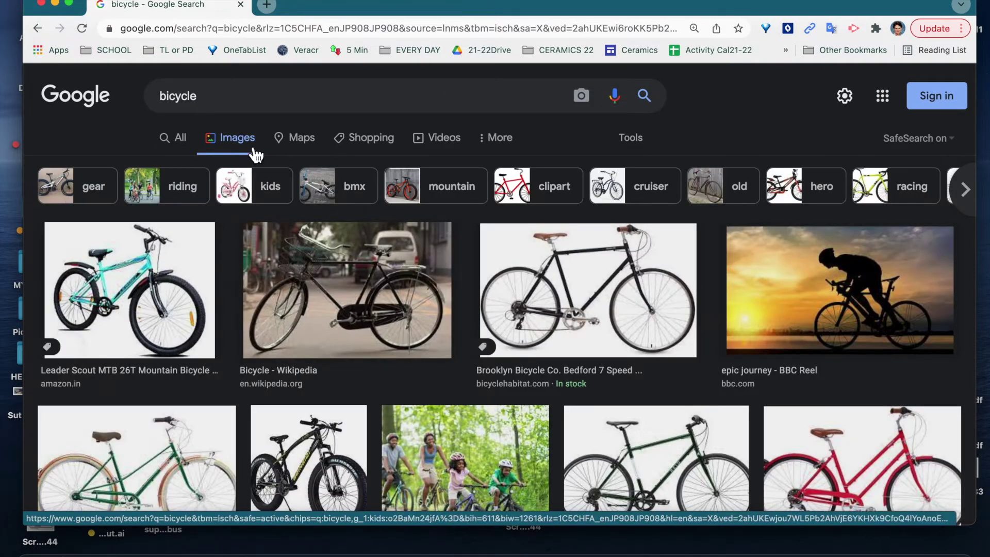
# Filter the bicycle images to Creative Commons licenses, Black and white color, and Clip Art type.
pyautogui.click(642, 145)
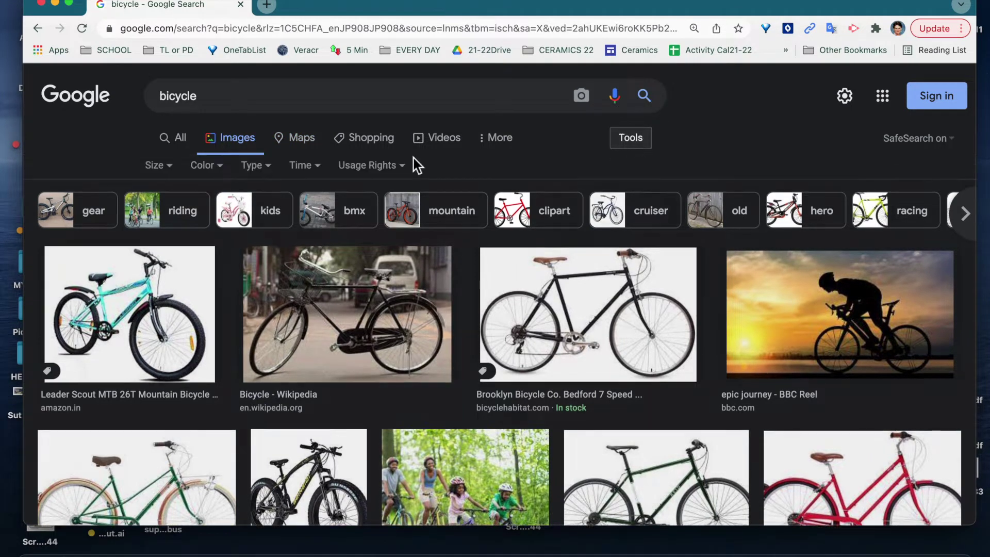
pyautogui.click(397, 166)
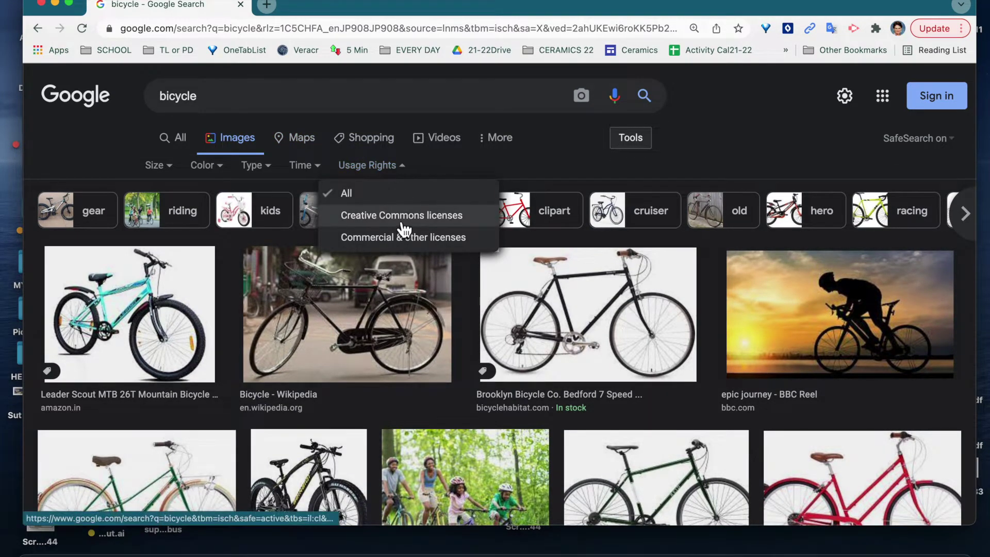
pyautogui.click(424, 217)
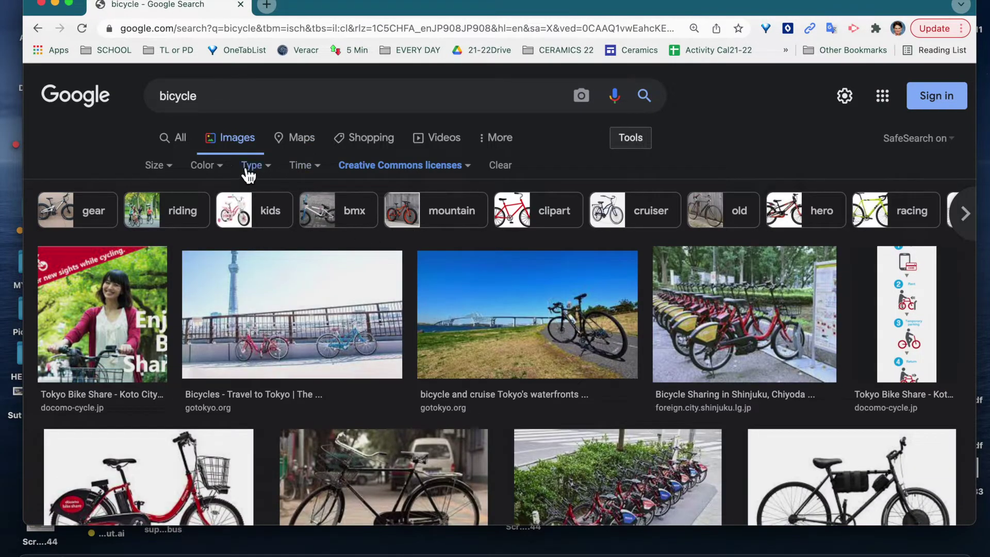
pyautogui.click(224, 169)
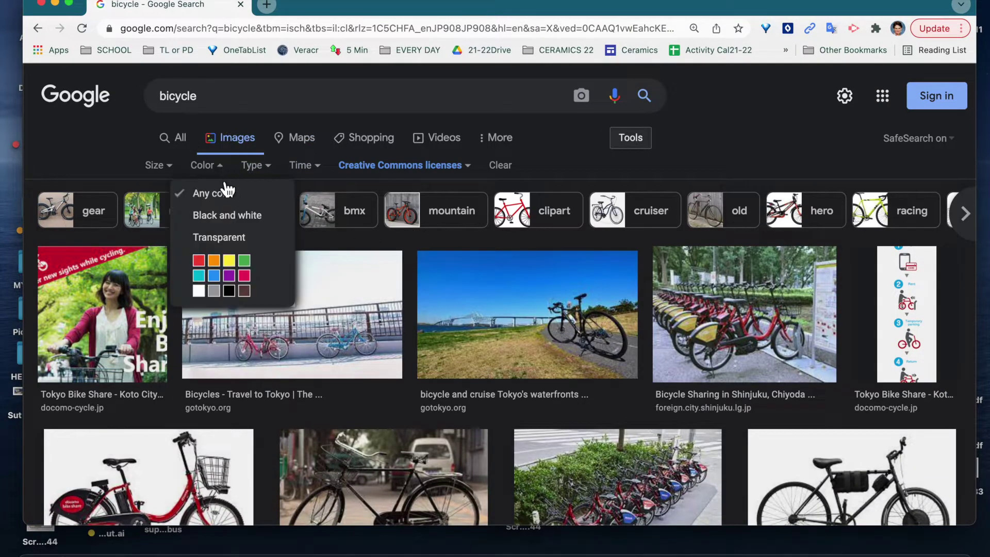
pyautogui.click(230, 215)
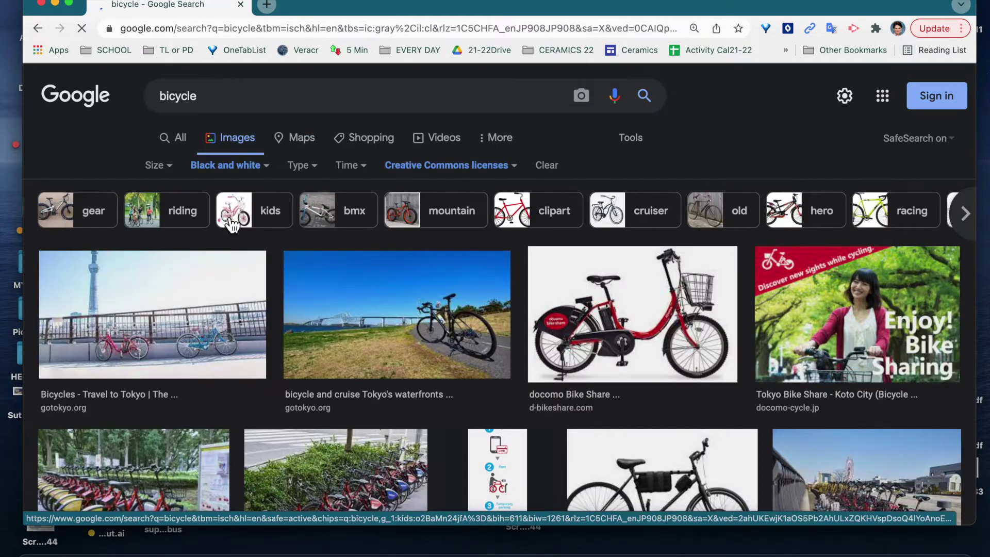
pyautogui.click(299, 165)
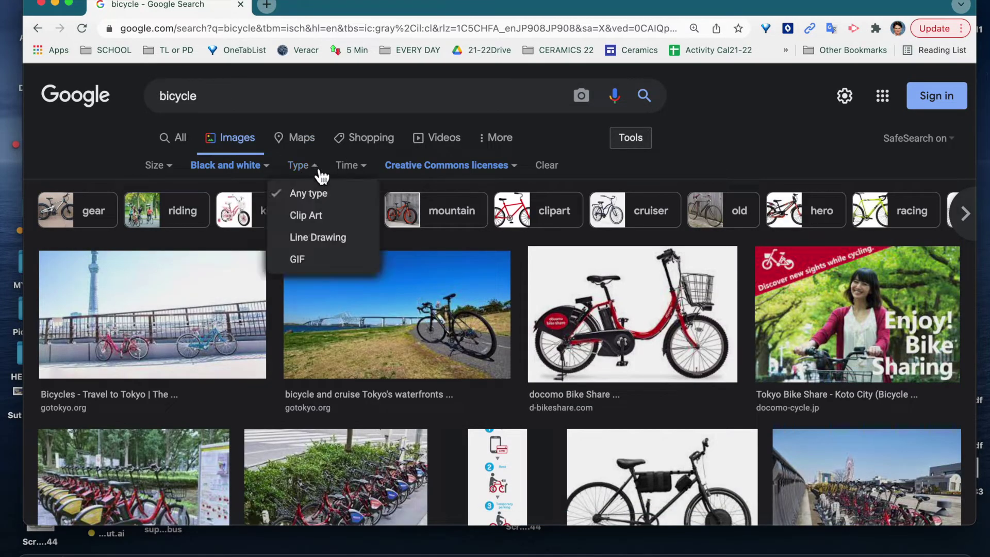
pyautogui.click(320, 224)
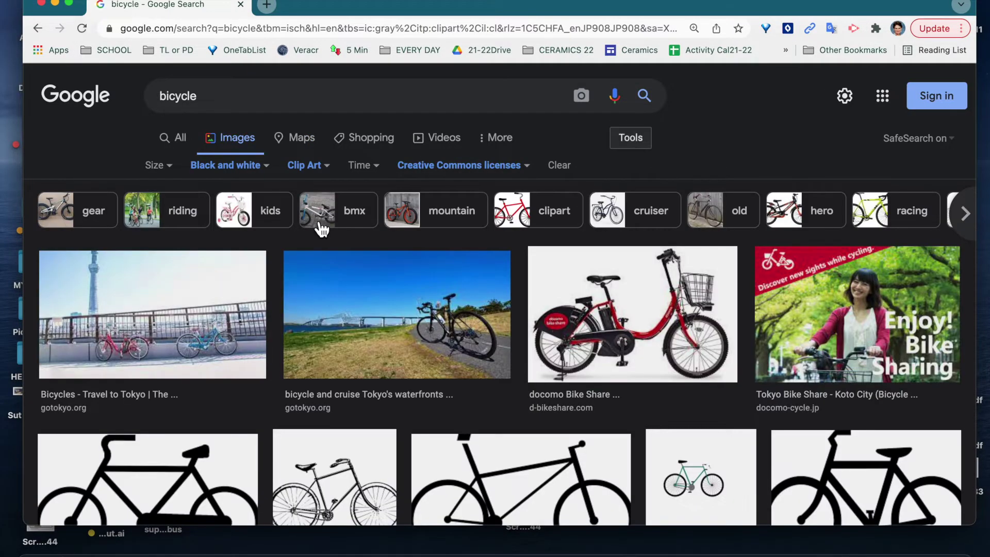
pyautogui.scroll(-5, 394, 361)
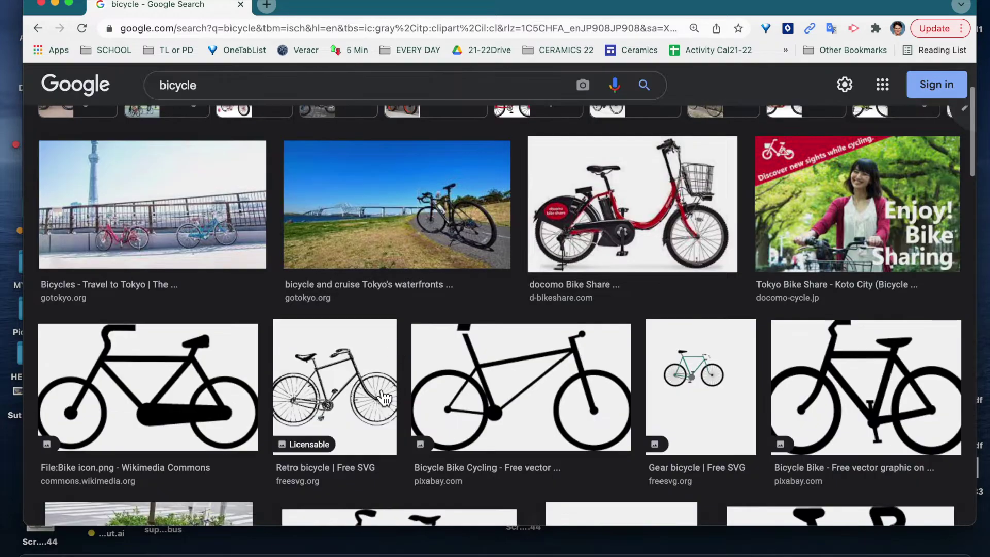
# Scroll through the filtered results and preview 'File:Electric bicycle silhouette.svg'.
pyautogui.scroll(-1, 385, 398)
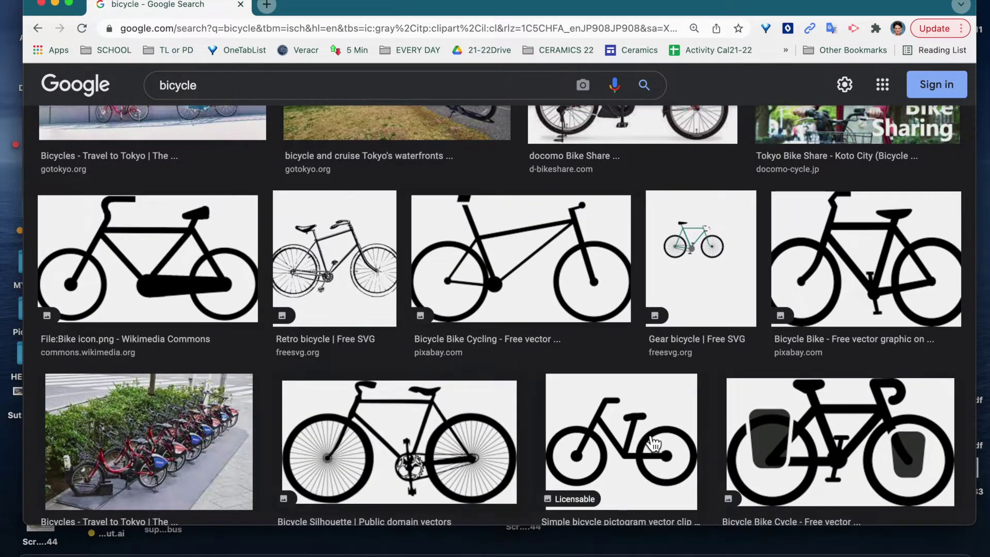
pyautogui.scroll(-2, 654, 444)
pyautogui.scroll(-6, 654, 444)
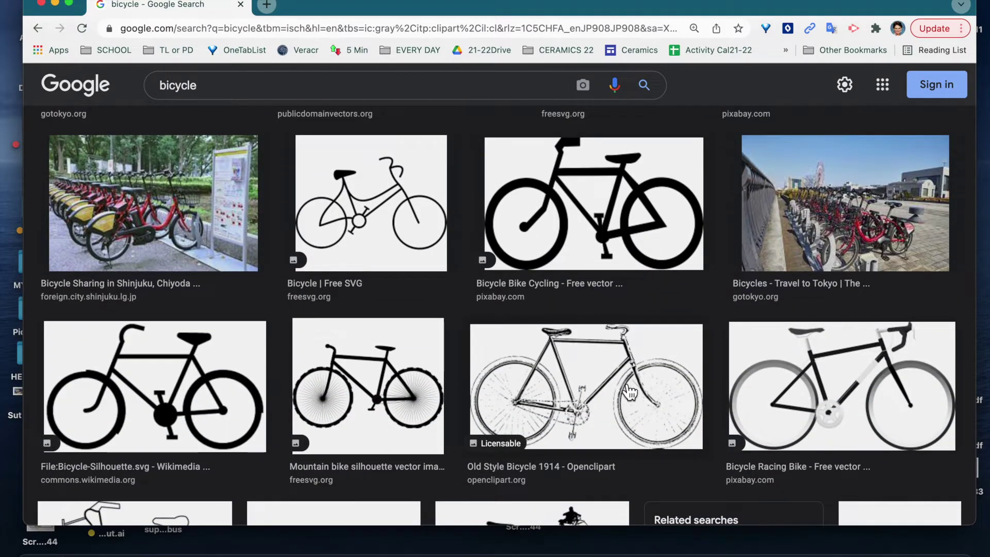
pyautogui.scroll(-1, 591, 388)
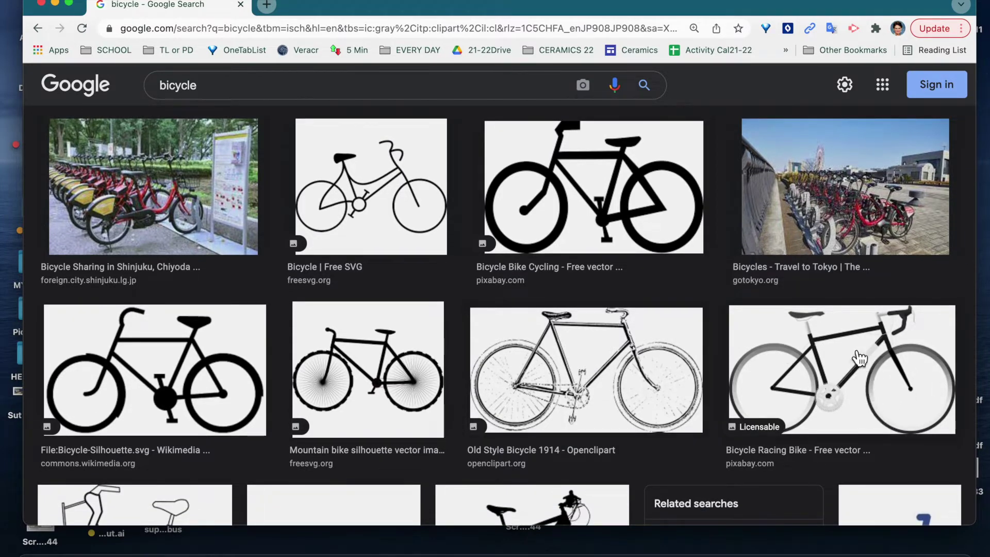
pyautogui.scroll(-7, 785, 360)
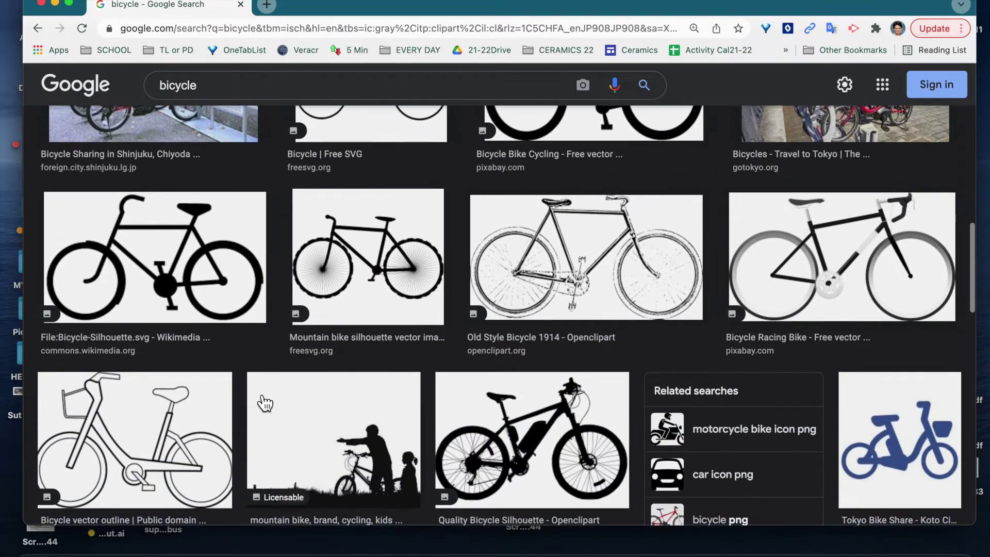
pyautogui.scroll(-1, 155, 430)
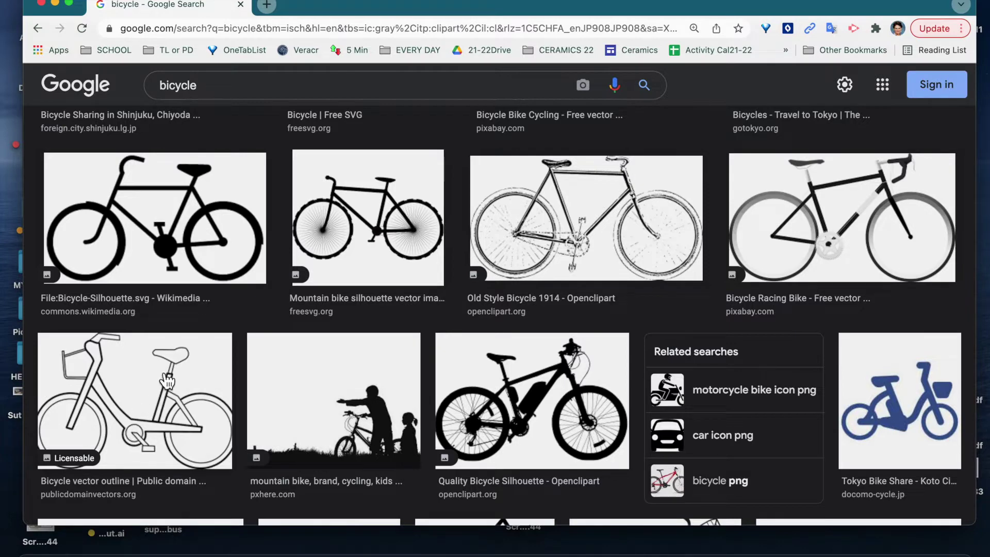
pyautogui.scroll(3, 185, 377)
pyautogui.scroll(3, 189, 376)
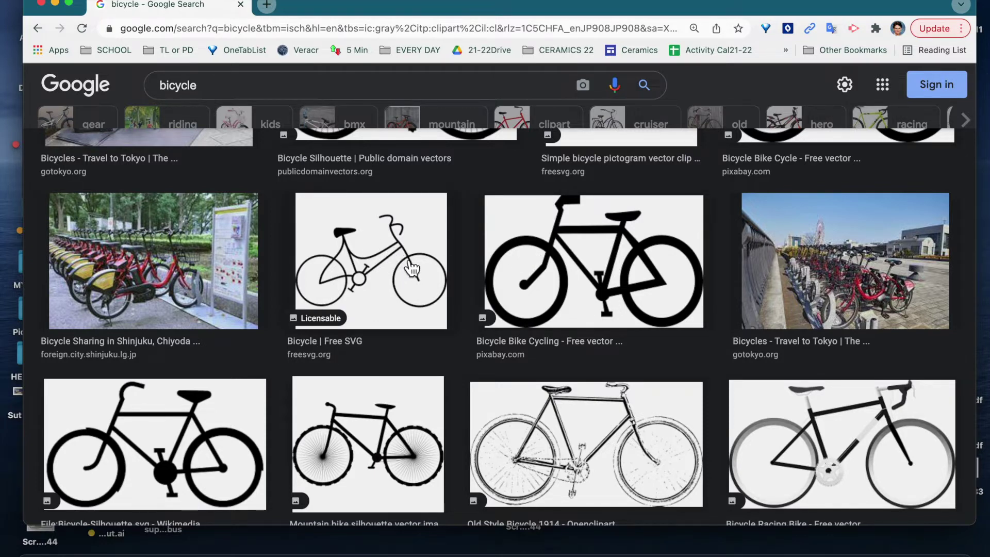
pyautogui.scroll(-8, 646, 314)
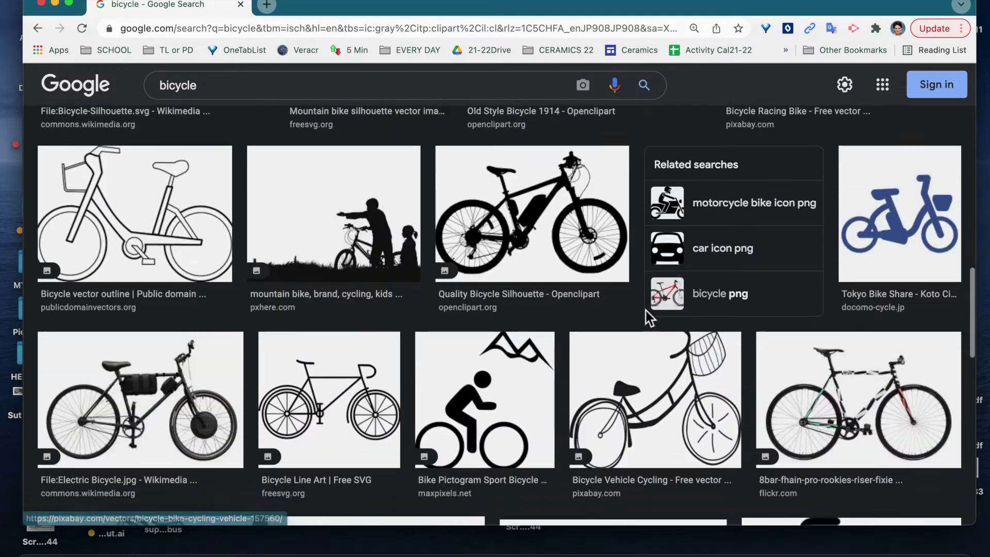
pyautogui.scroll(-5, 645, 309)
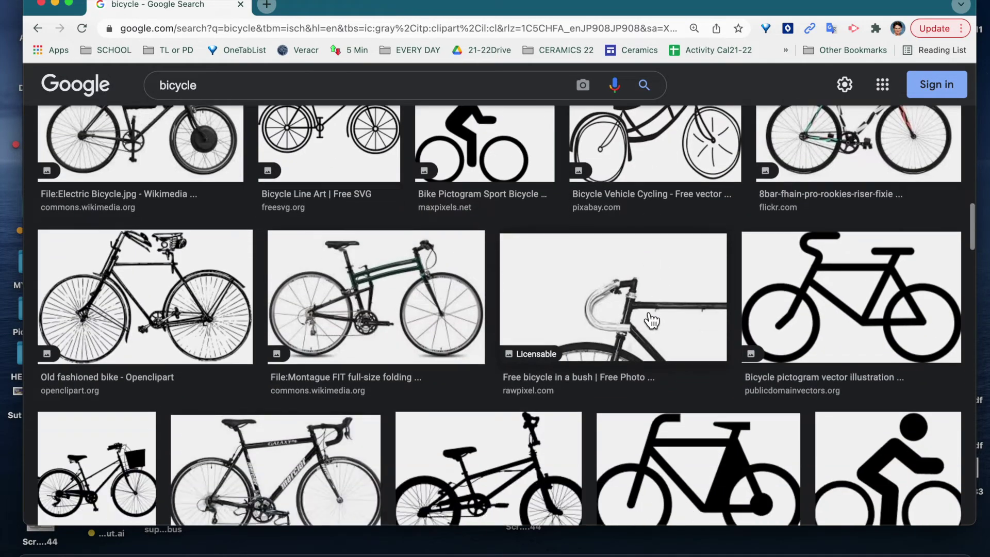
pyautogui.scroll(-3, 651, 321)
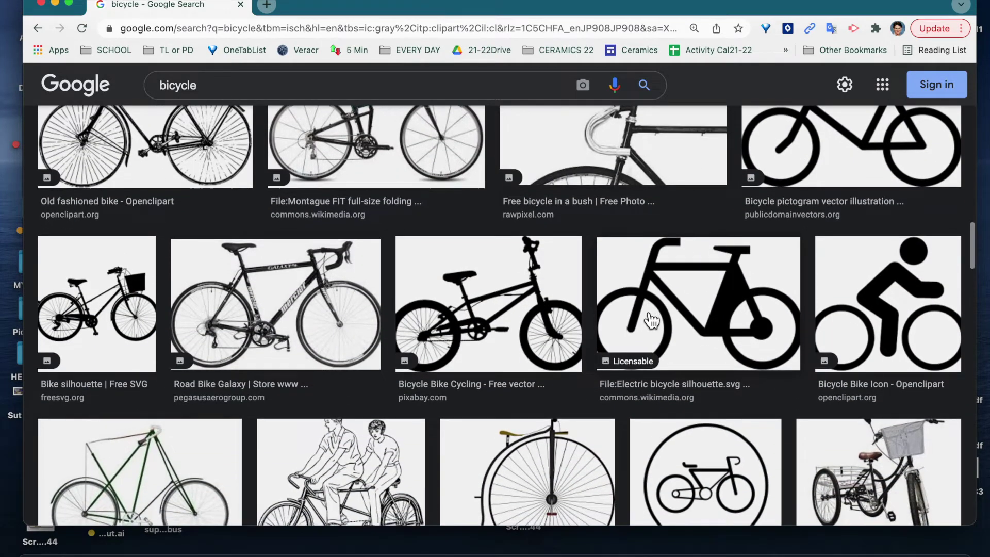
pyautogui.click(725, 312)
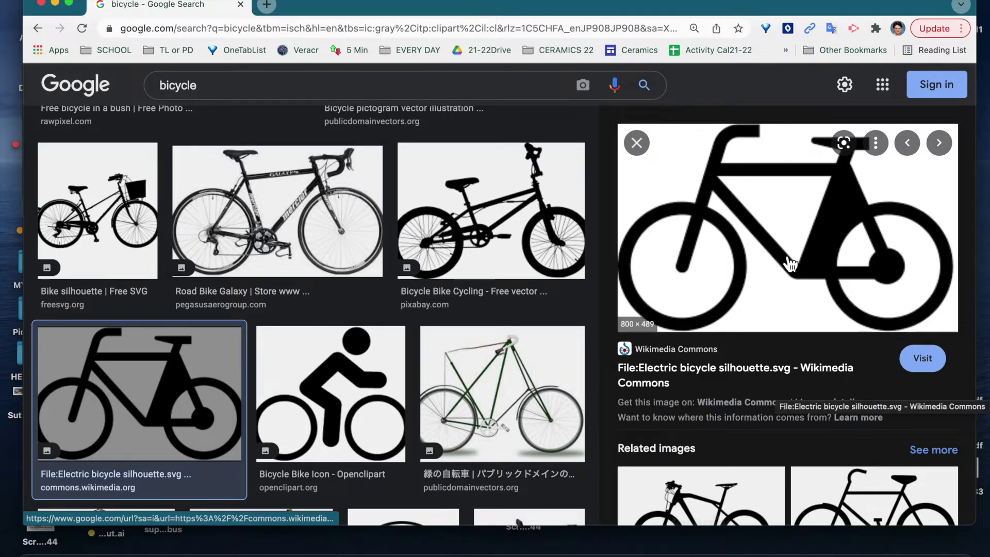
# Open the Wikimedia Commons page for 'Electric bicycle silhouette.svg' from the preview in a new tab.
pyautogui.scroll(-1, 791, 264)
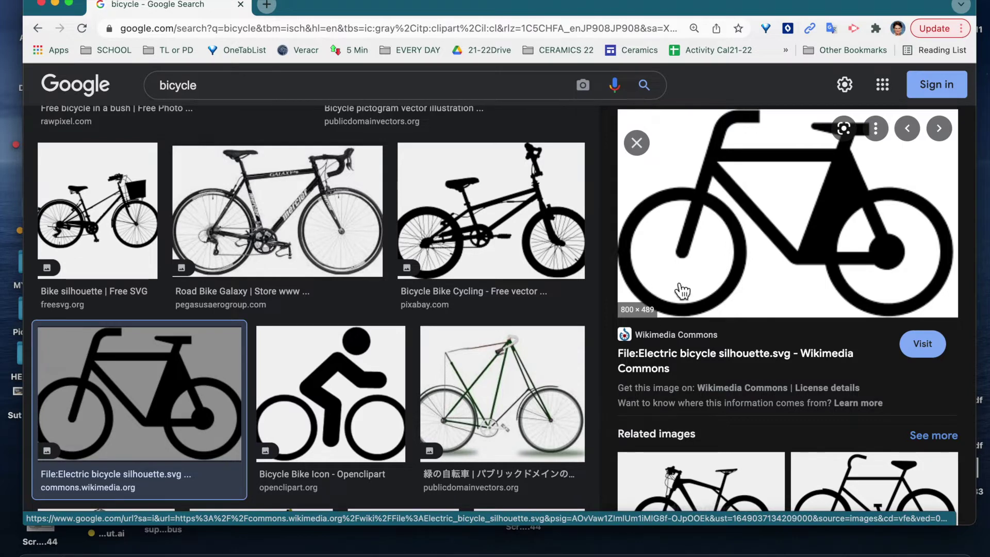
pyautogui.click(791, 226)
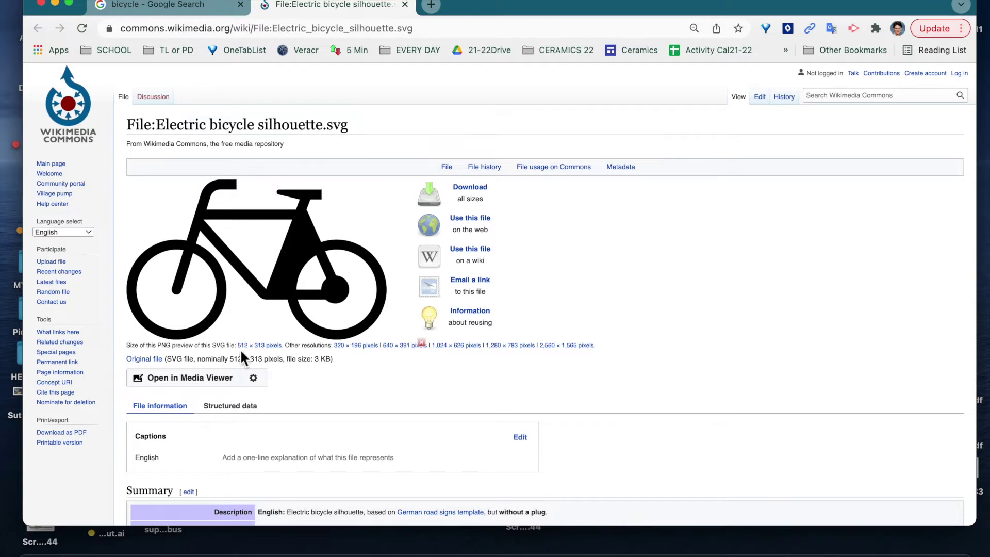
# Open the 1280 × 783 px PNG version and save it to the Desktop.
pyautogui.click(514, 346)
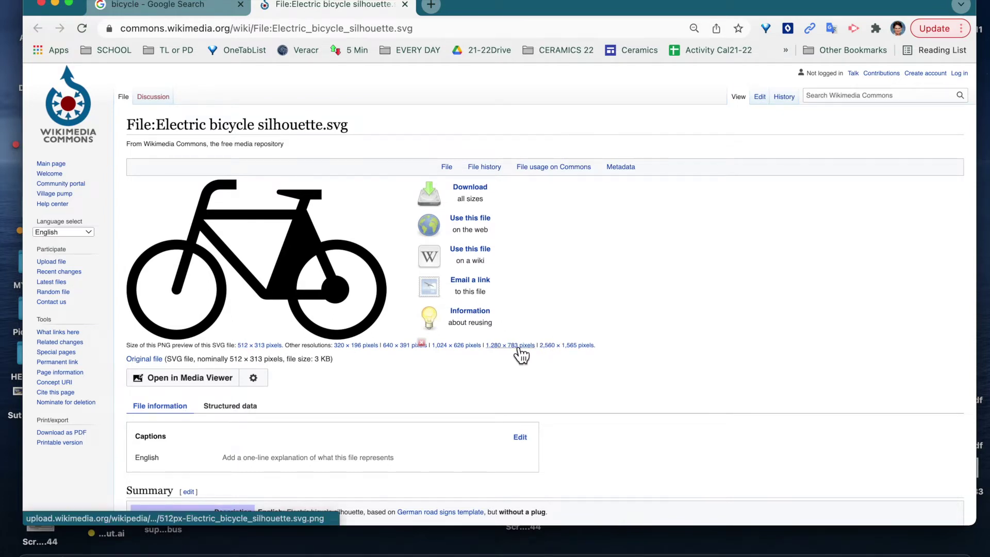
pyautogui.click(518, 348)
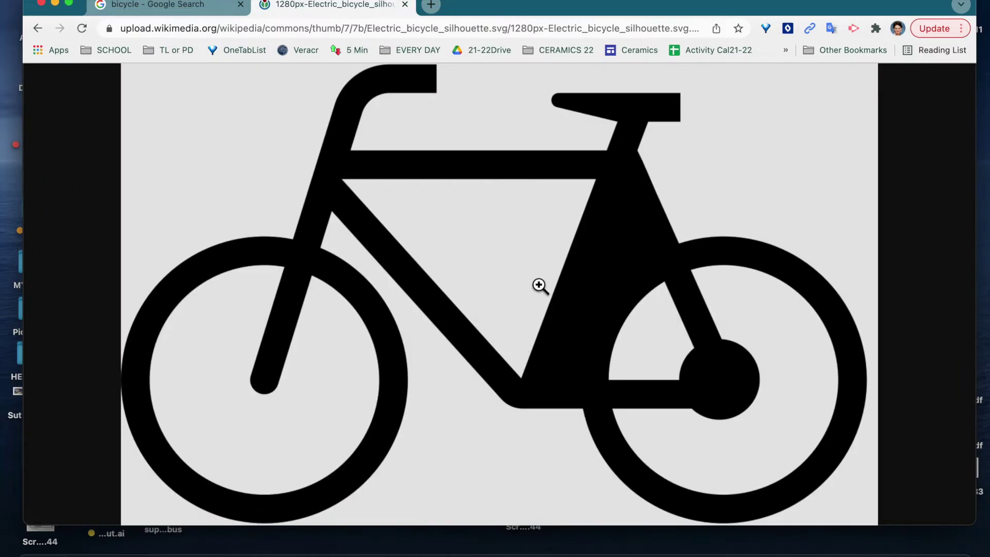
pyautogui.rightClick(516, 243)
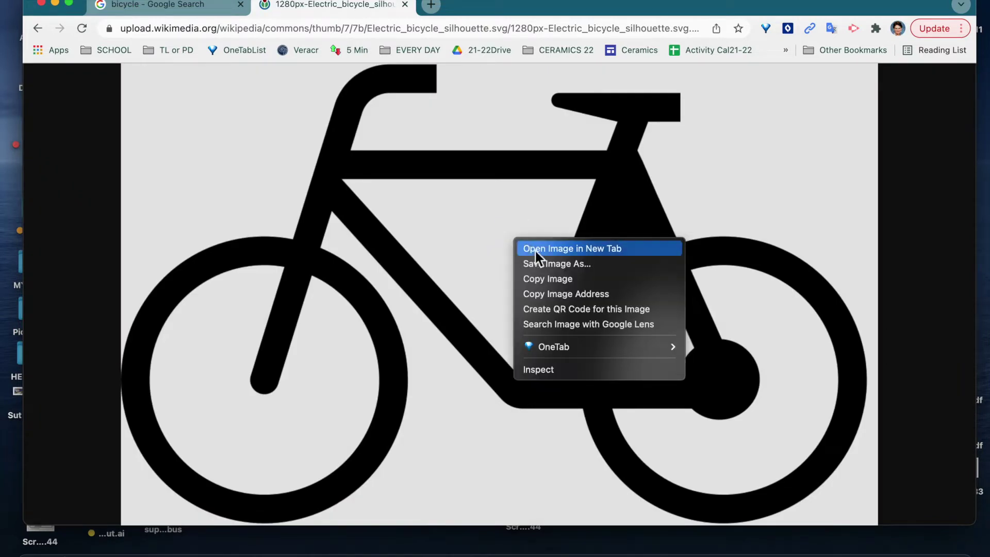
pyautogui.click(548, 264)
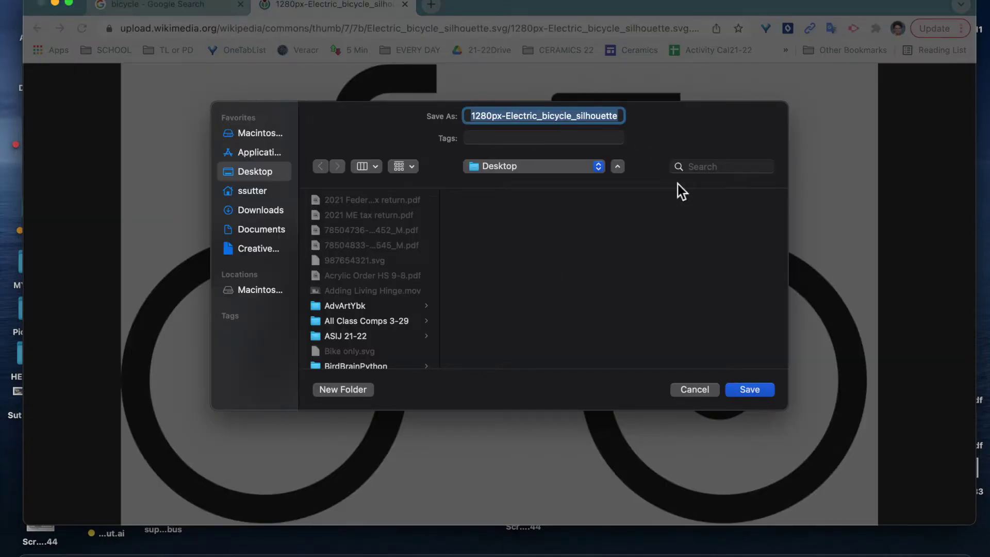
pyautogui.click(749, 389)
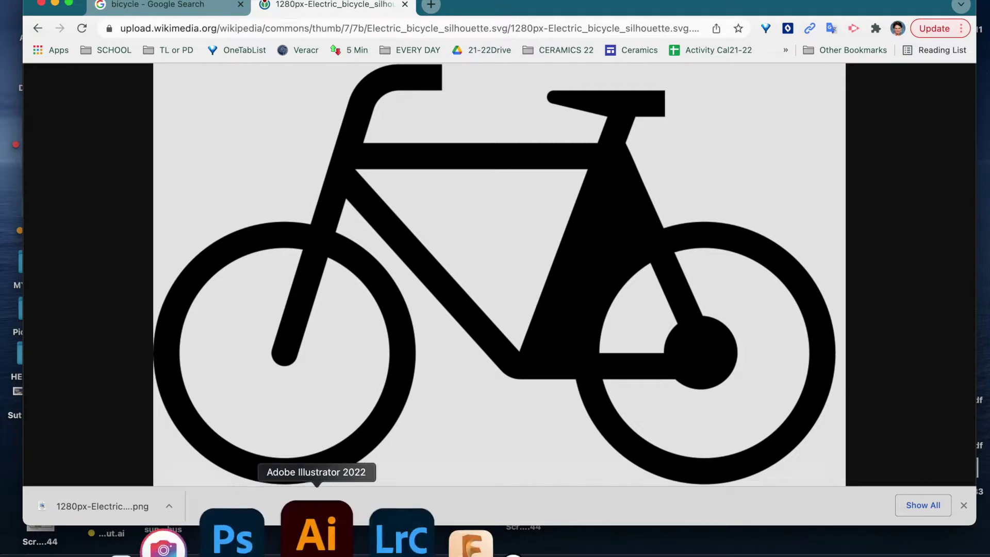
pyautogui.click(324, 547)
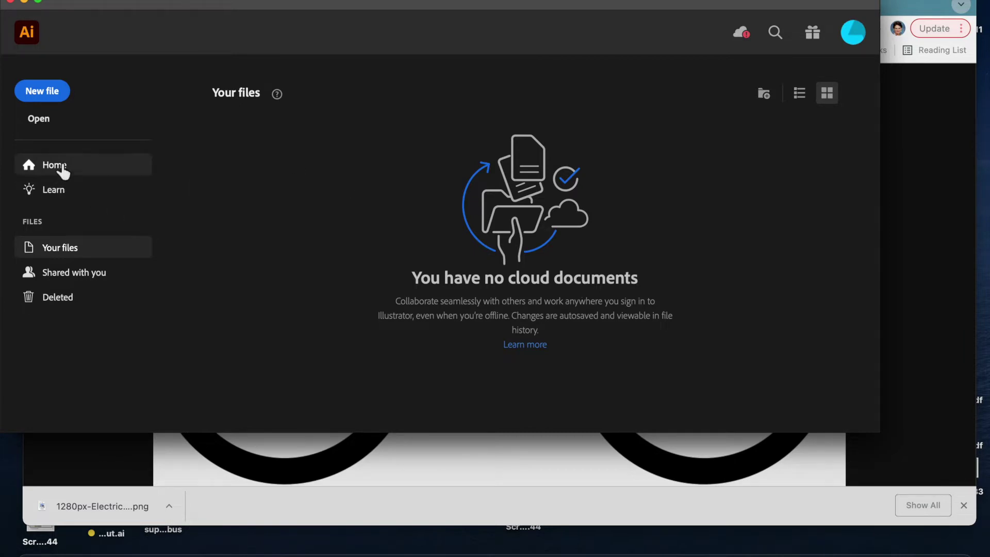
# Bring up the New Document dialog from Illustrator's Home screen.
pyautogui.click(59, 96)
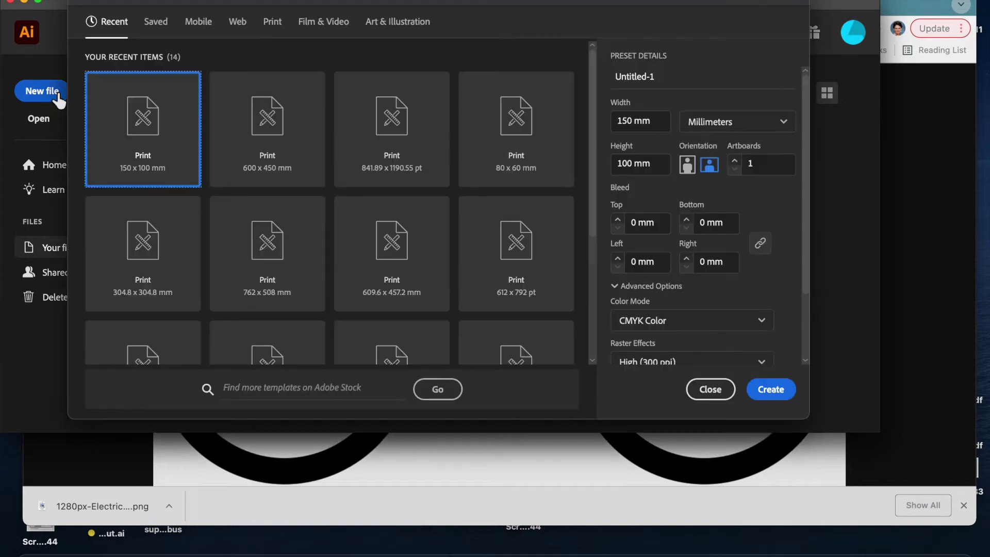
# Create a blank document from the 600 × 450 mm Print preset.
pyautogui.click(274, 138)
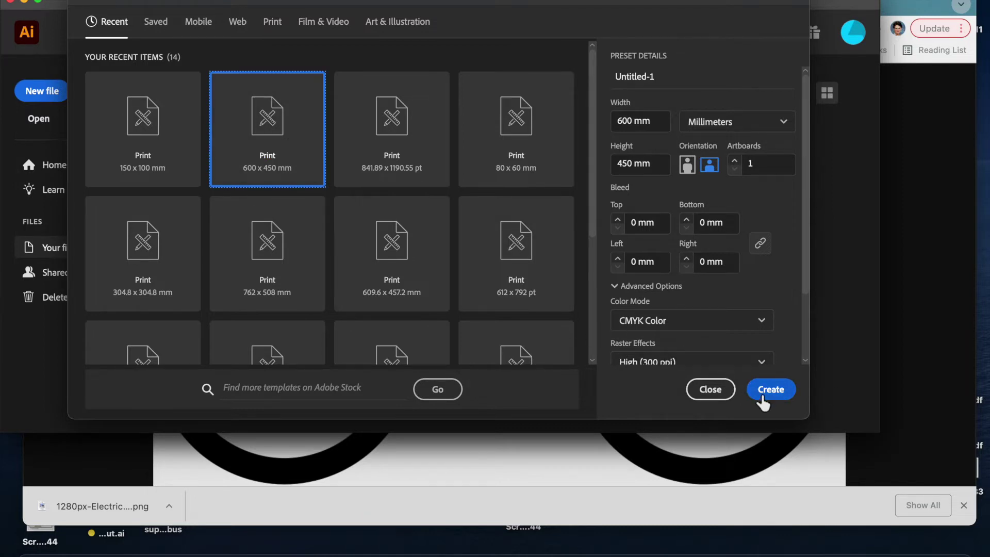
pyautogui.click(779, 395)
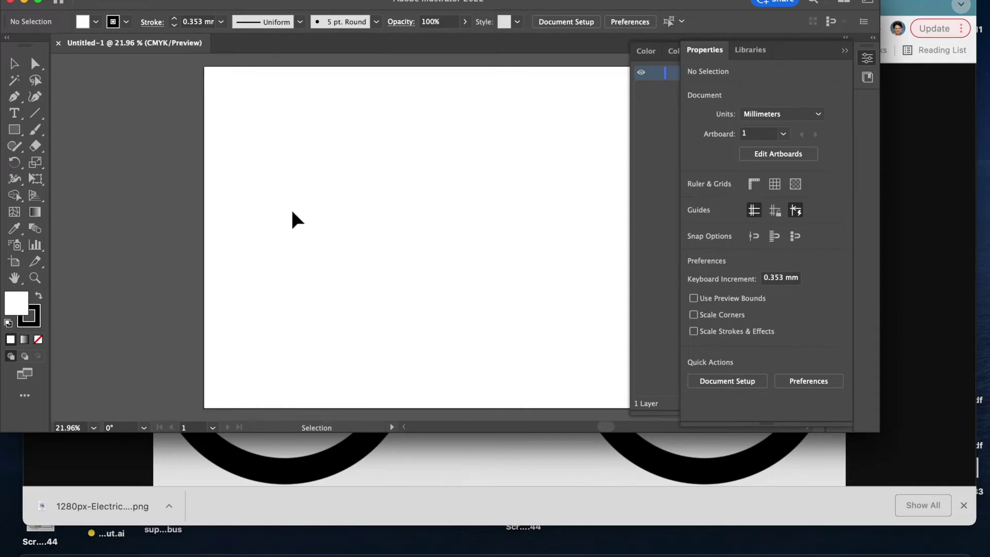
# Place the Desktop's 1280px bicycle PNG, dragging it across most of the artboard.
pyautogui.click(101, 0)
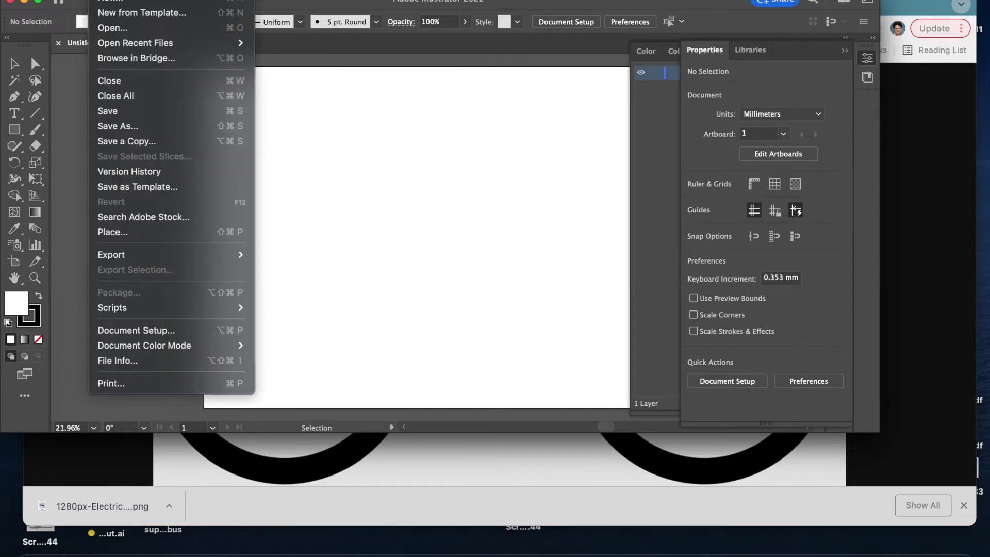
pyautogui.click(154, 239)
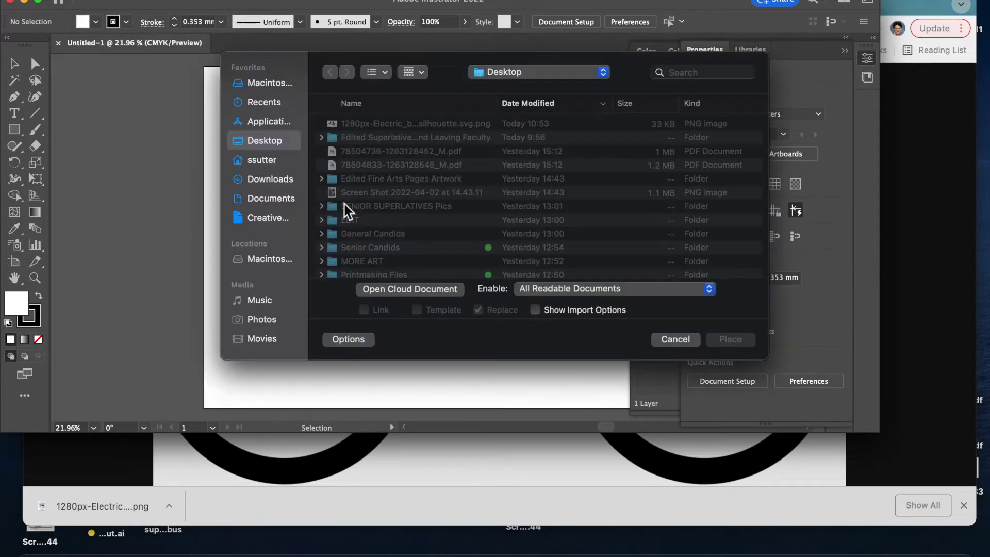
pyautogui.click(359, 125)
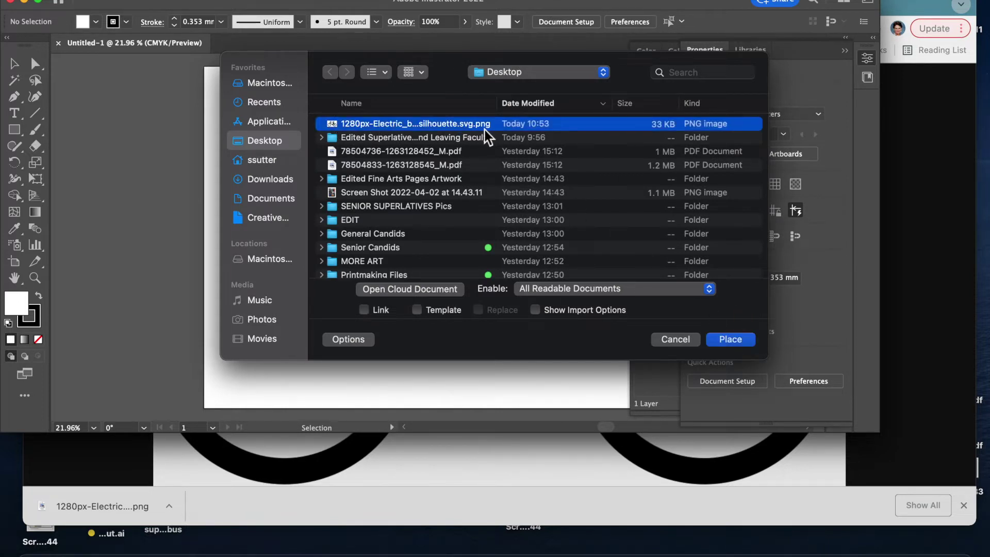
pyautogui.click(739, 339)
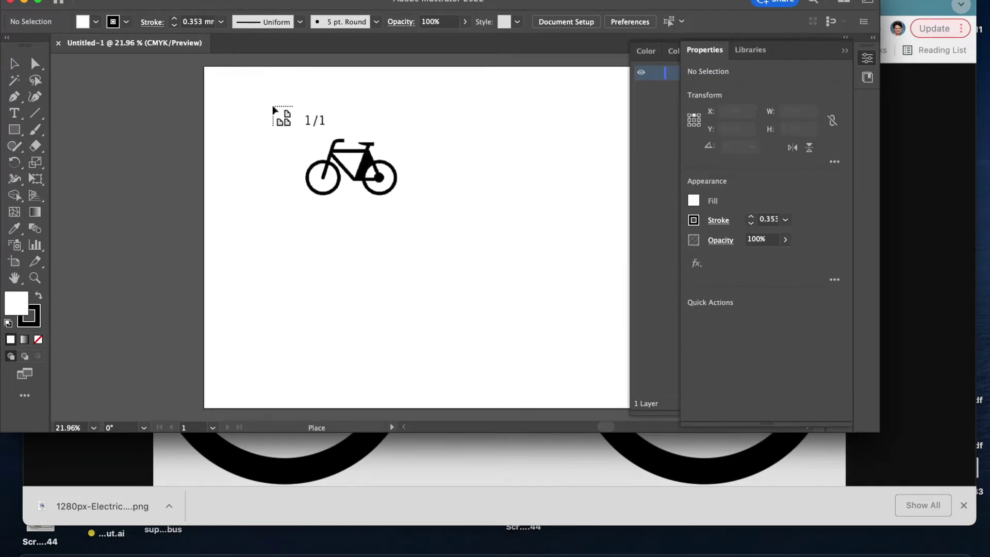
pyautogui.moveTo(225, 81)
pyautogui.mouseDown()
pyautogui.moveTo(526, 289)
pyautogui.moveTo(625, 378)
pyautogui.moveTo(641, 372)
pyautogui.moveTo(620, 380)
pyautogui.mouseUp()
pyautogui.hscroll(4, 621, 380)
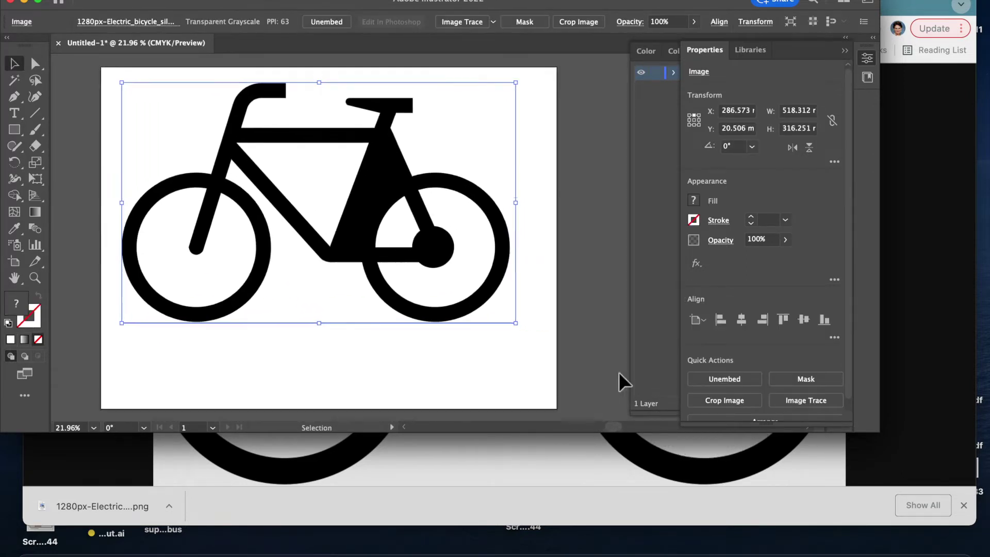
pyautogui.hscroll(-2, 426, 260)
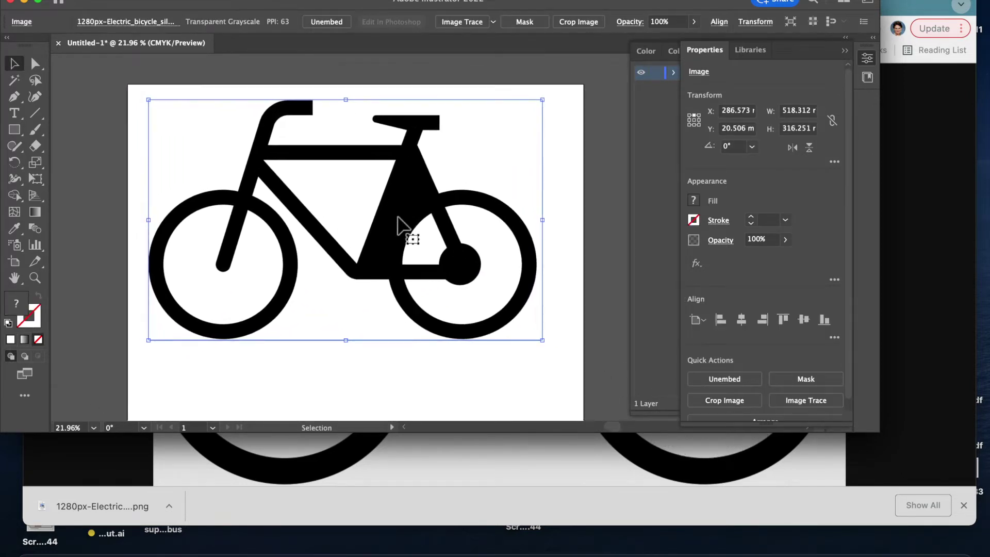
pyautogui.keyDown('alt'); pyautogui.scroll(5, 404, 227); pyautogui.keyUp('alt')
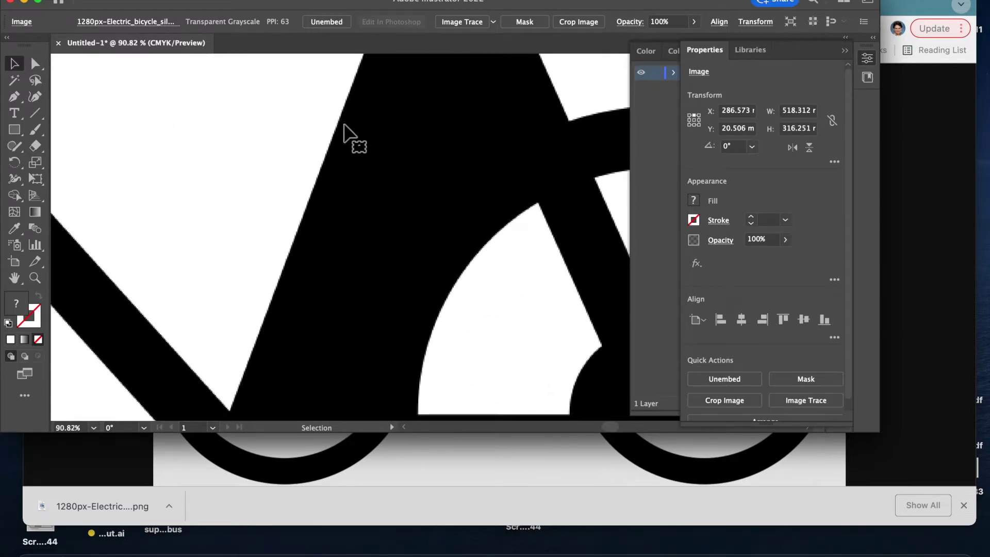
pyautogui.keyDown('alt'); pyautogui.scroll(-5, 342, 190); pyautogui.keyUp('alt')
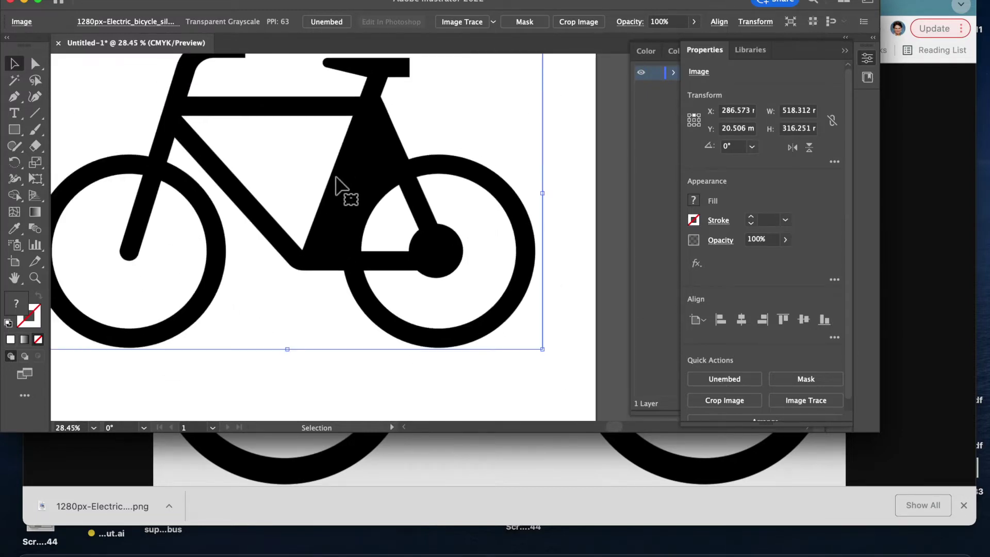
pyautogui.hscroll(-2, 337, 177)
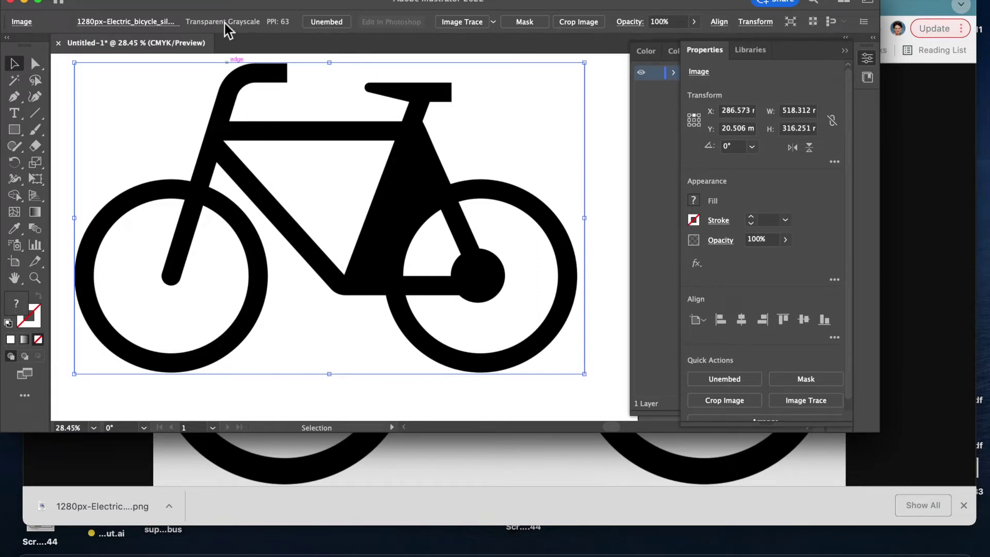
pyautogui.press('Return')
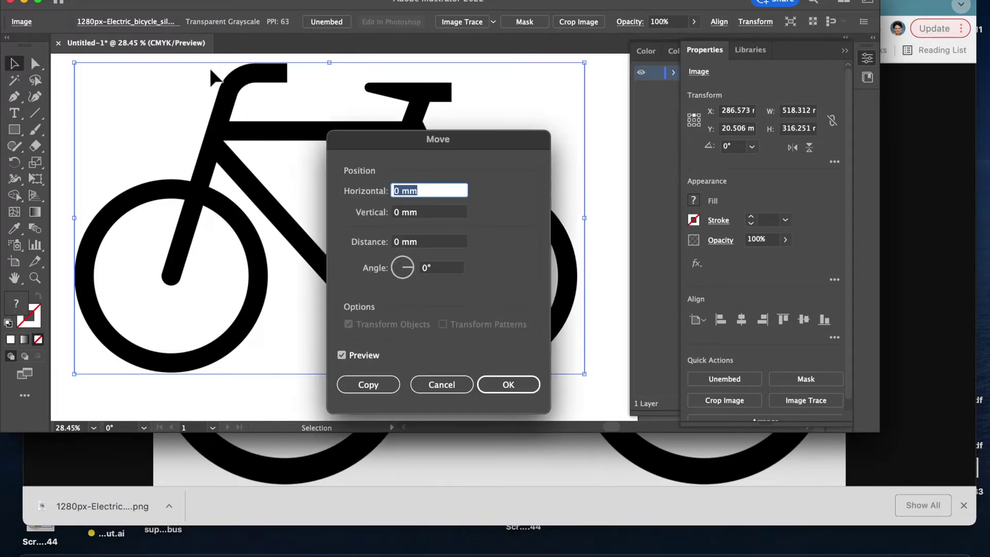
# Cancel the Move dialog and rasterize the bicycle image at 300 ppi, CMYK, white background.
pyautogui.click(447, 387)
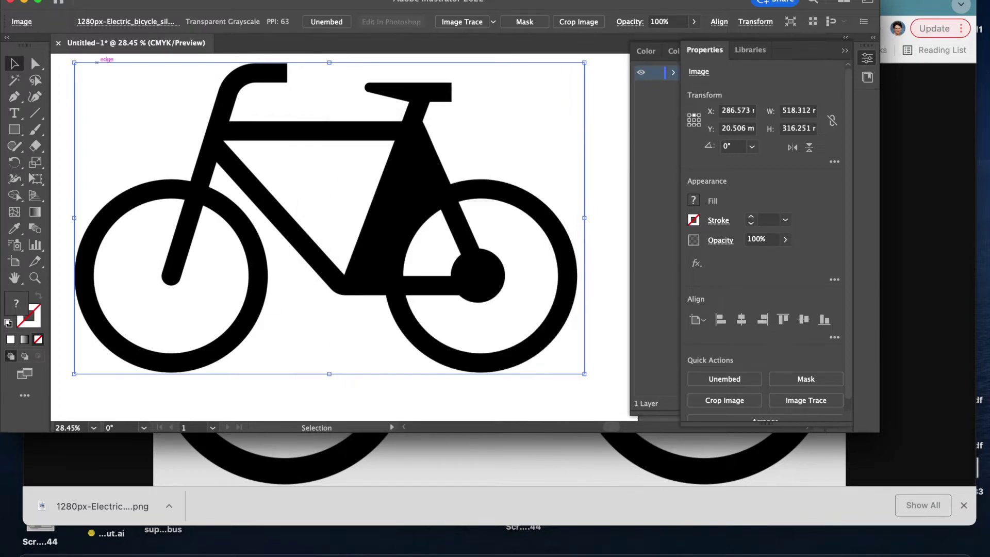
pyautogui.click(165, 1)
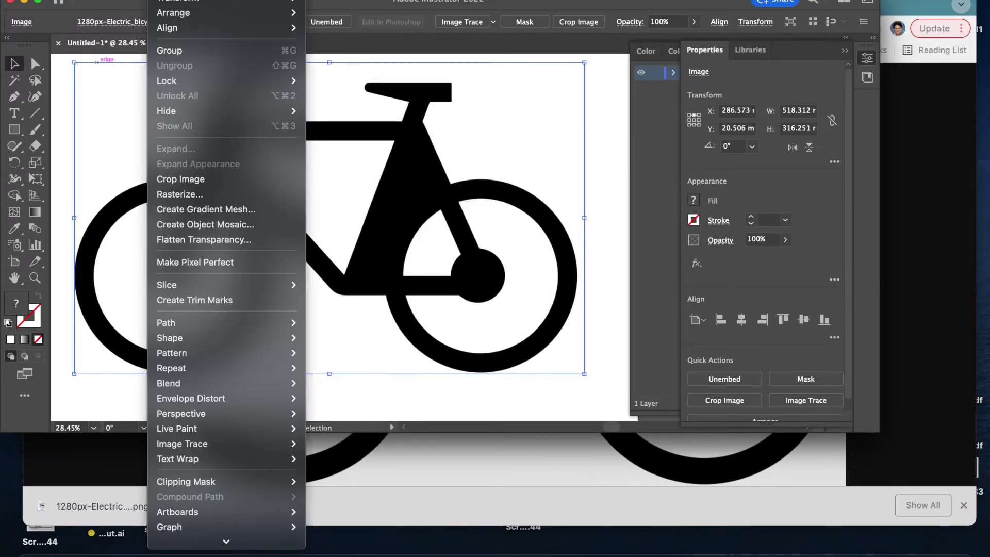
pyautogui.click(200, 198)
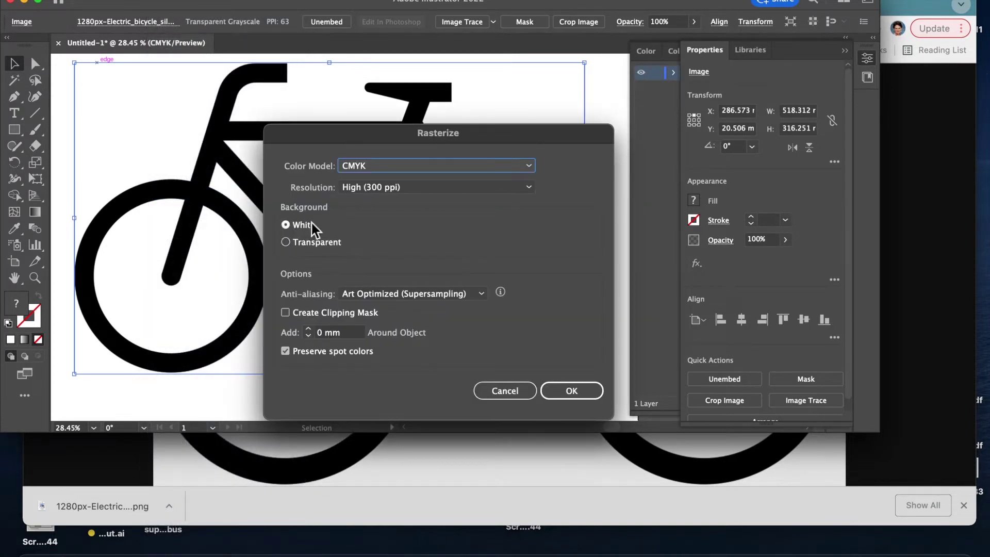
pyautogui.click(572, 392)
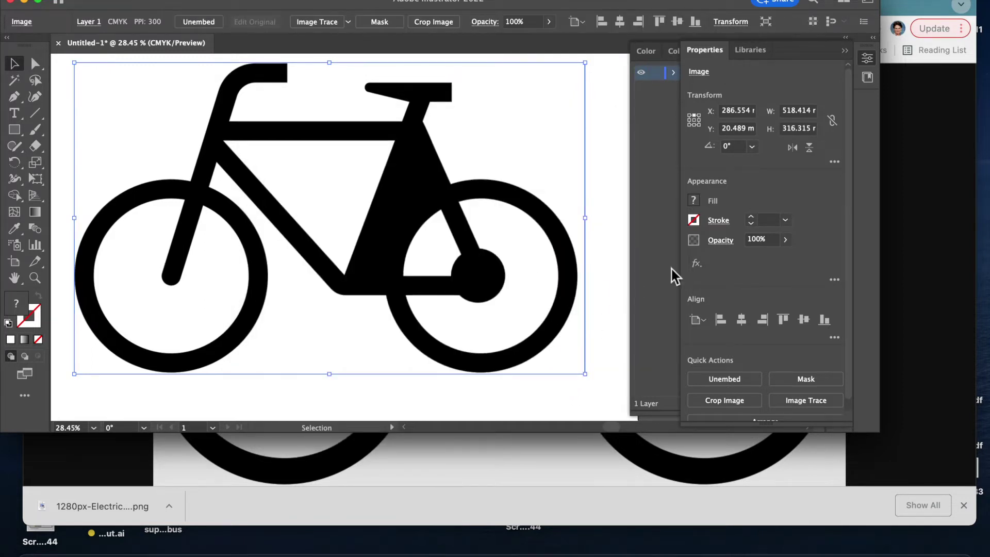
# Drag the bicycle image about 303 mm right to X 589.754, past the artboard edge.
pyautogui.keyDown('alt'); pyautogui.scroll(-2, 475, 289); pyautogui.keyUp('alt')
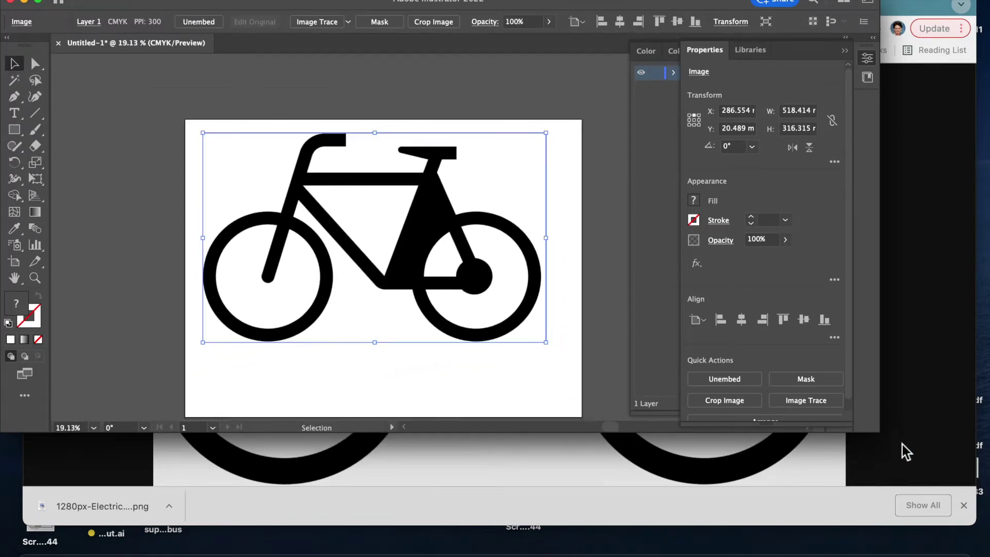
pyautogui.moveTo(880, 431); pyautogui.dragTo(989, 550)
pyautogui.click(437, 227)
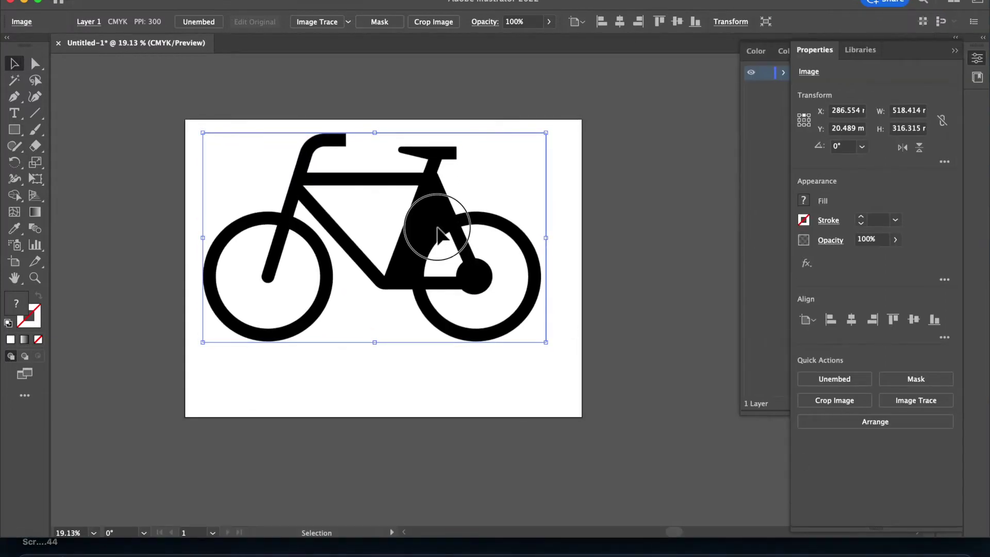
pyautogui.moveTo(438, 227); pyautogui.dragTo(636, 237)
pyautogui.hscroll(4, 458, 342)
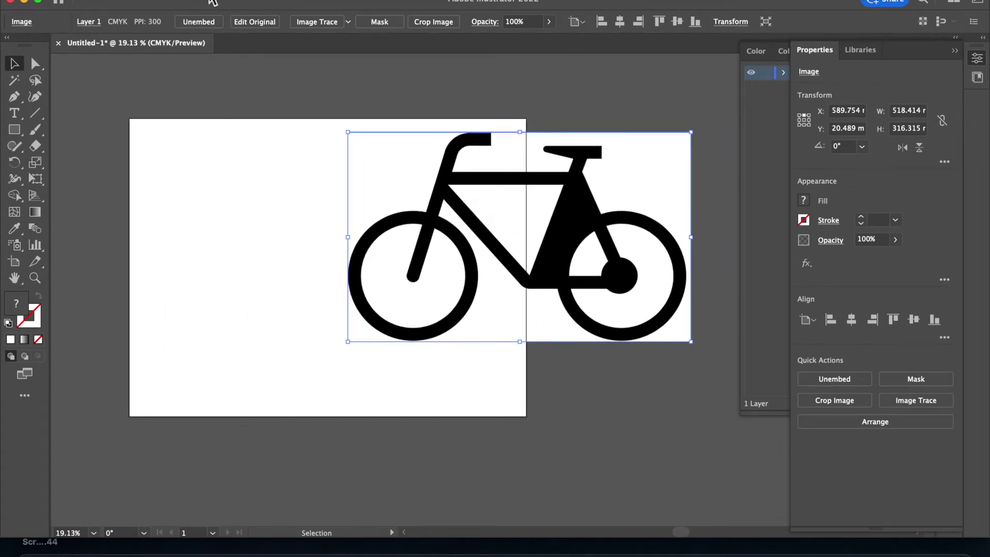
# Image-trace the bicycle into expanded vector paths and show their anchors with Direct Selection.
pyautogui.click(160, 0)
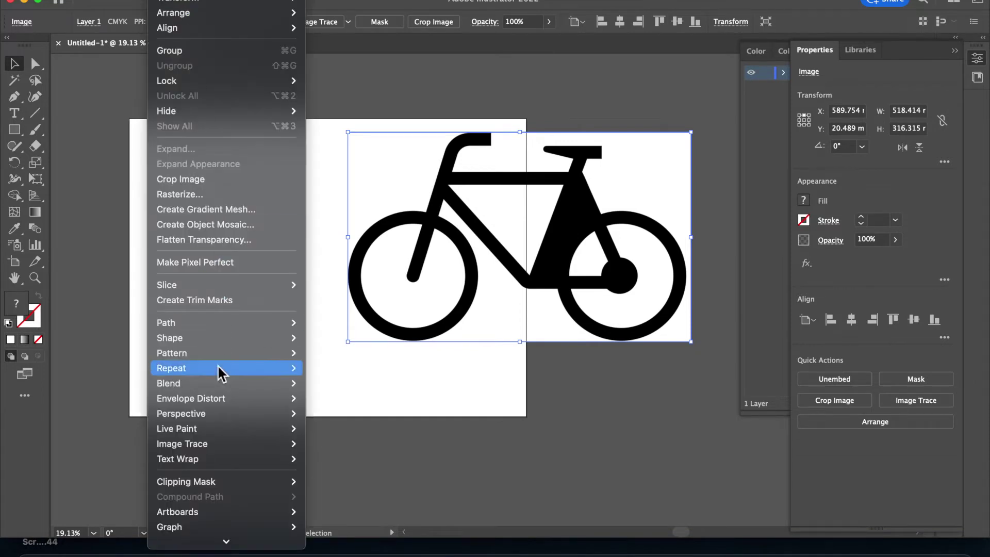
pyautogui.moveTo(220, 445)
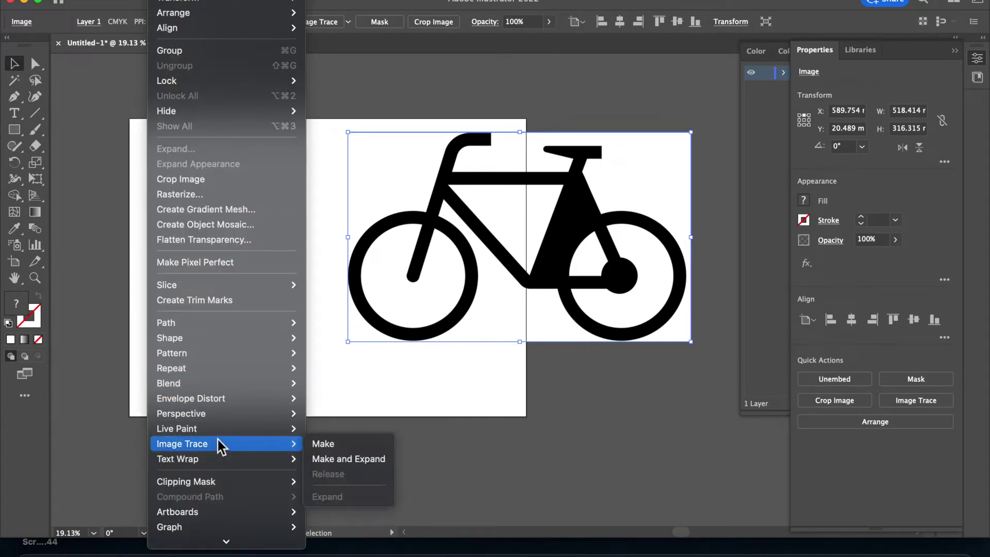
pyautogui.click(365, 460)
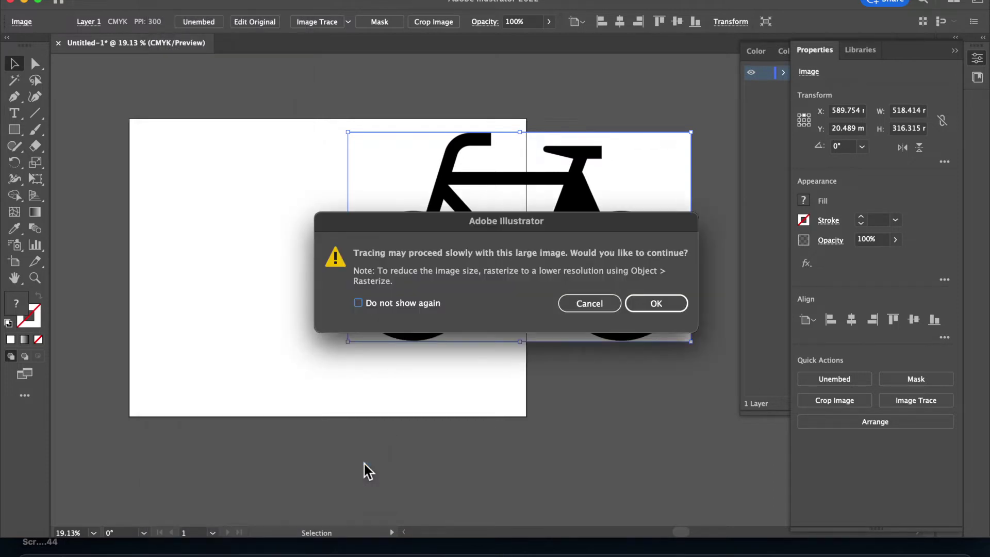
pyautogui.click(663, 304)
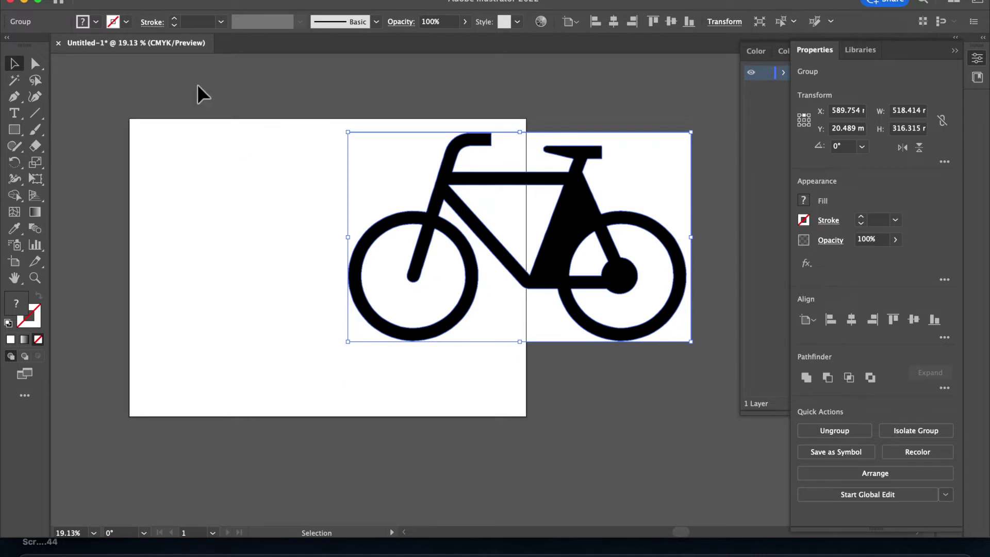
pyautogui.click(36, 66)
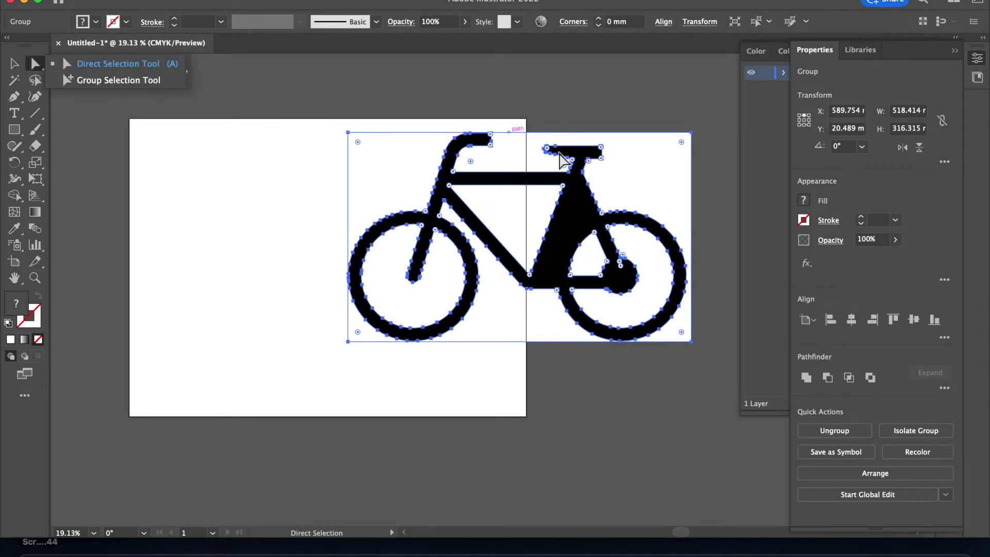
# Delete the white background, rear-wheel inner circle and small frame triangle from the bicycle.
pyautogui.click(648, 100)
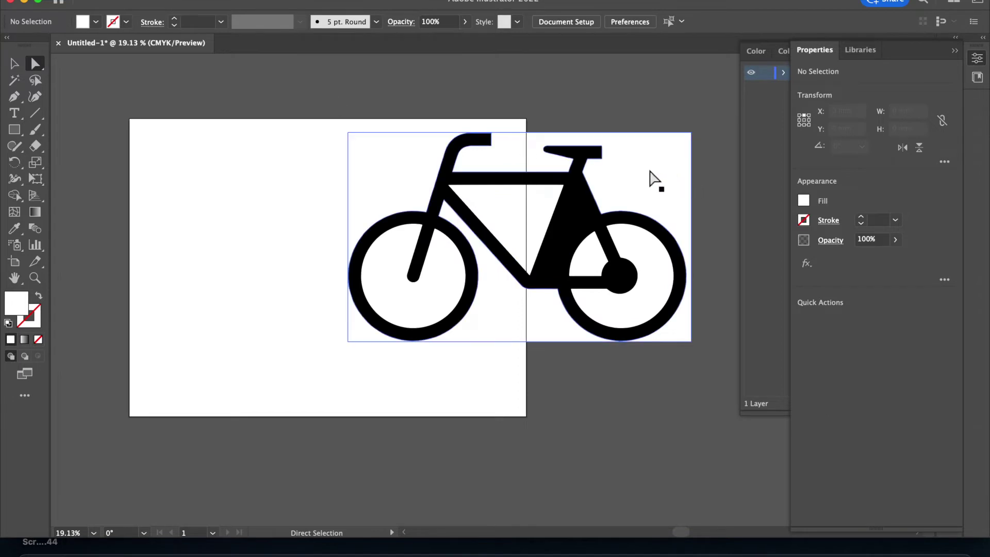
pyautogui.click(654, 178)
pyautogui.press('Delete')
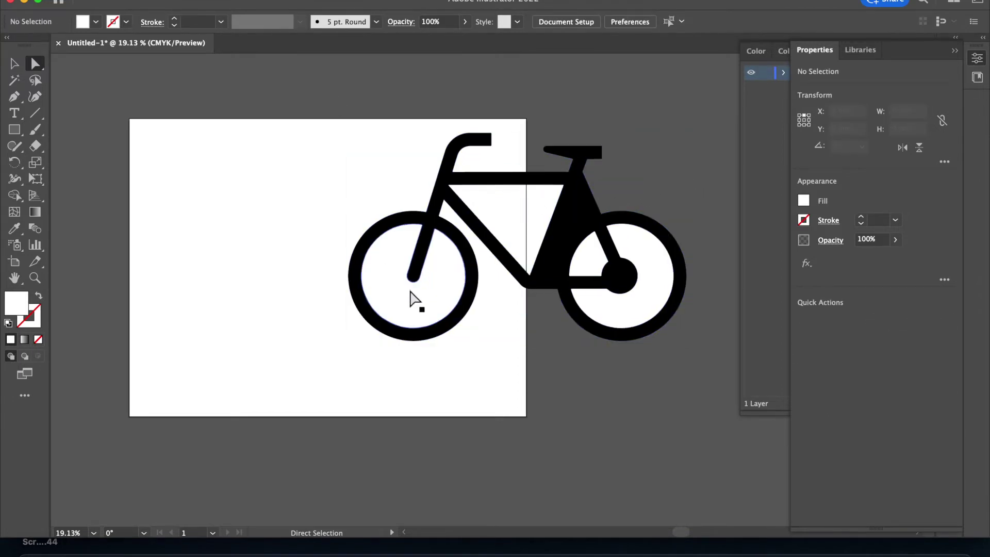
pyautogui.click(409, 301)
pyautogui.click(411, 308)
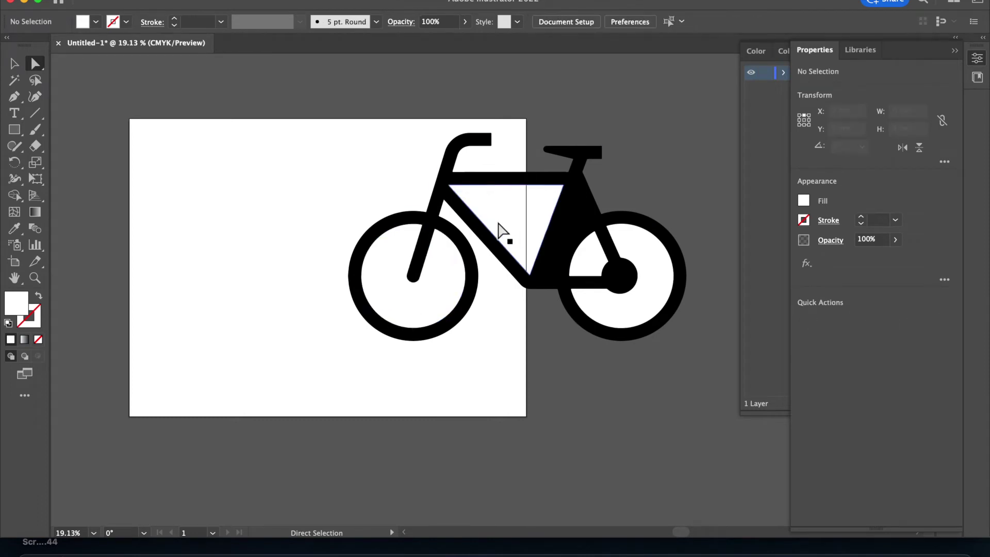
pyautogui.click(495, 215)
pyautogui.click(494, 214)
pyautogui.click(650, 299)
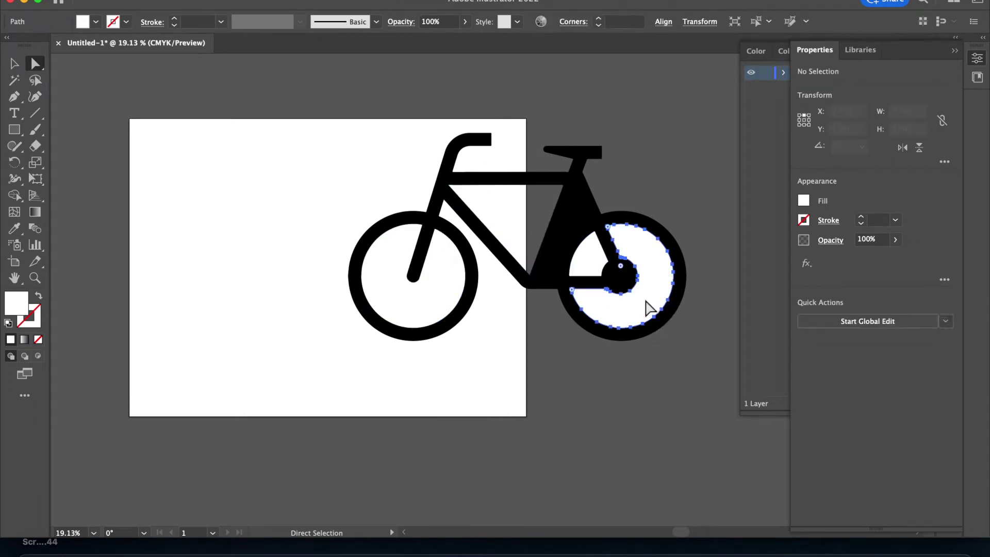
pyautogui.press('Delete')
pyautogui.click(596, 263)
pyautogui.press('Delete')
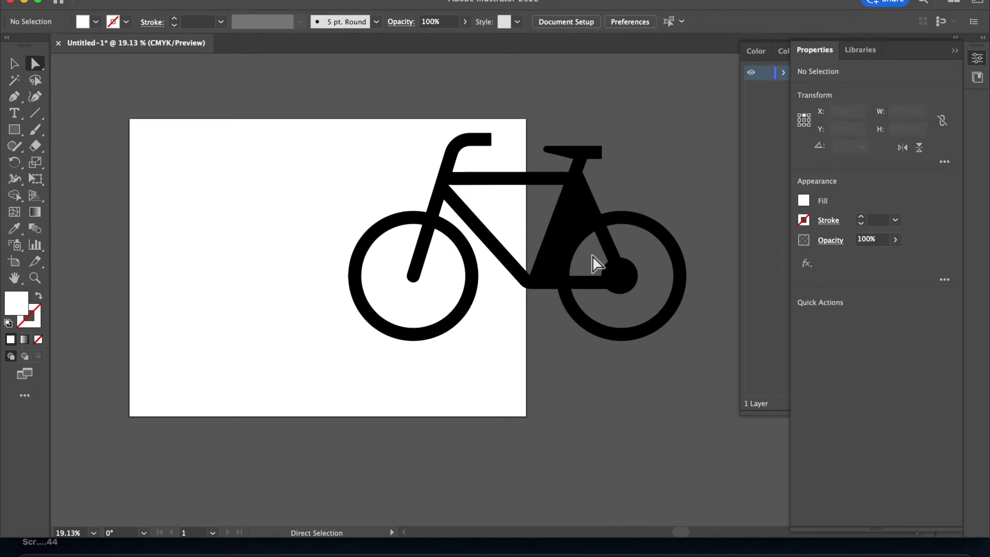
# Centre the bicycle on the artboard and swap fill and stroke so it shows as thin outlines.
pyautogui.click(20, 63)
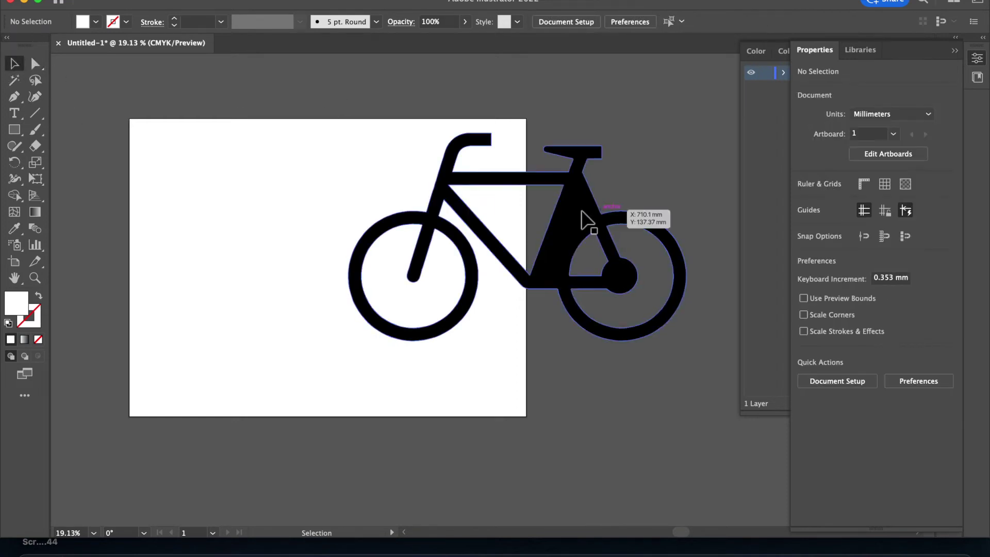
pyautogui.moveTo(588, 209); pyautogui.dragTo(362, 229)
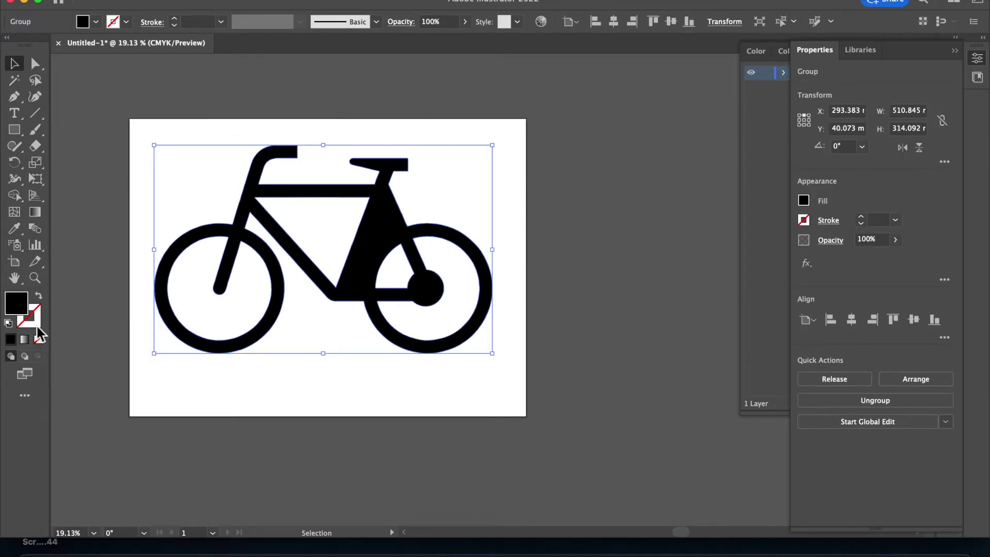
pyautogui.click(39, 296)
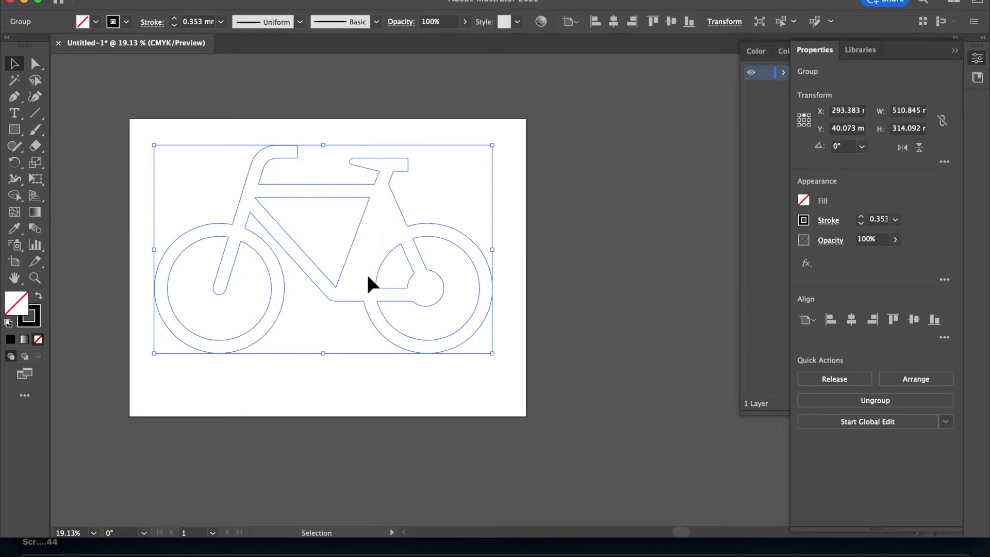
pyautogui.click(559, 310)
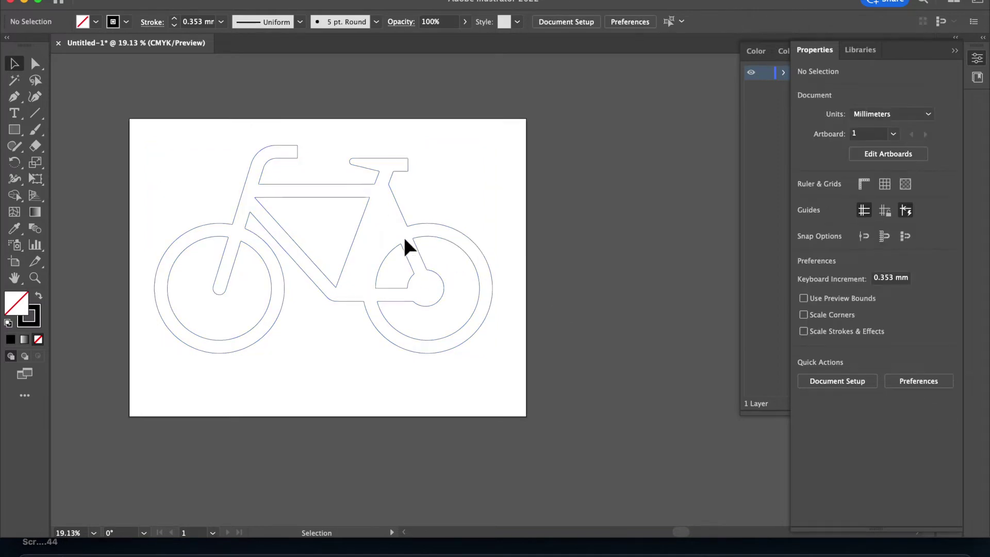
pyautogui.click(103, 1)
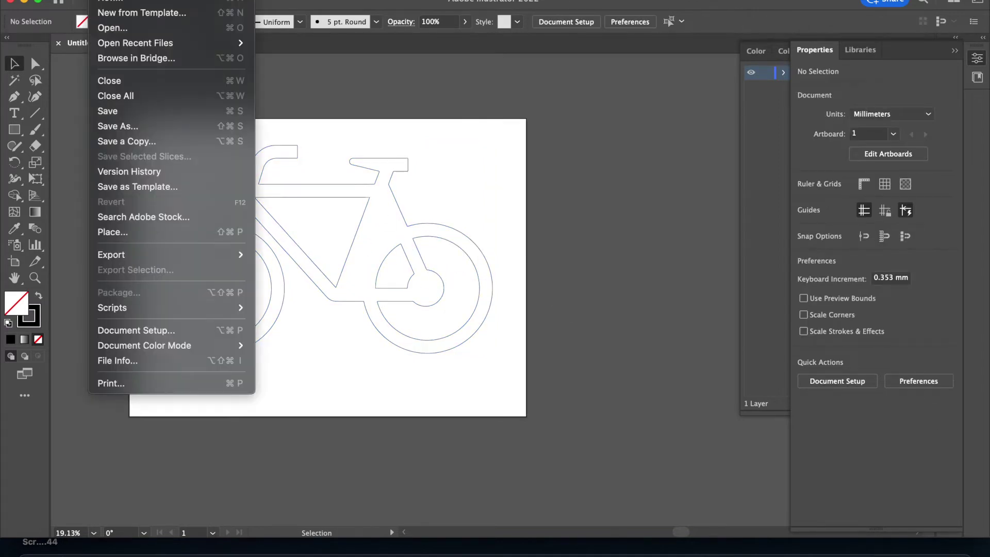
# Save the outline as Bicycle 1 in SVG format, accepting the default SVG options.
pyautogui.click(129, 126)
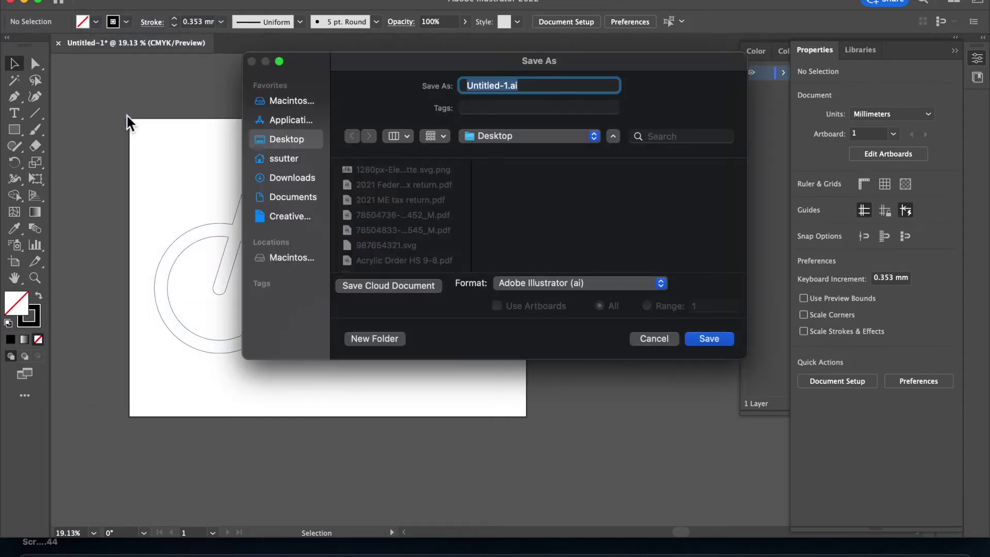
pyautogui.write('Bicycle 1')
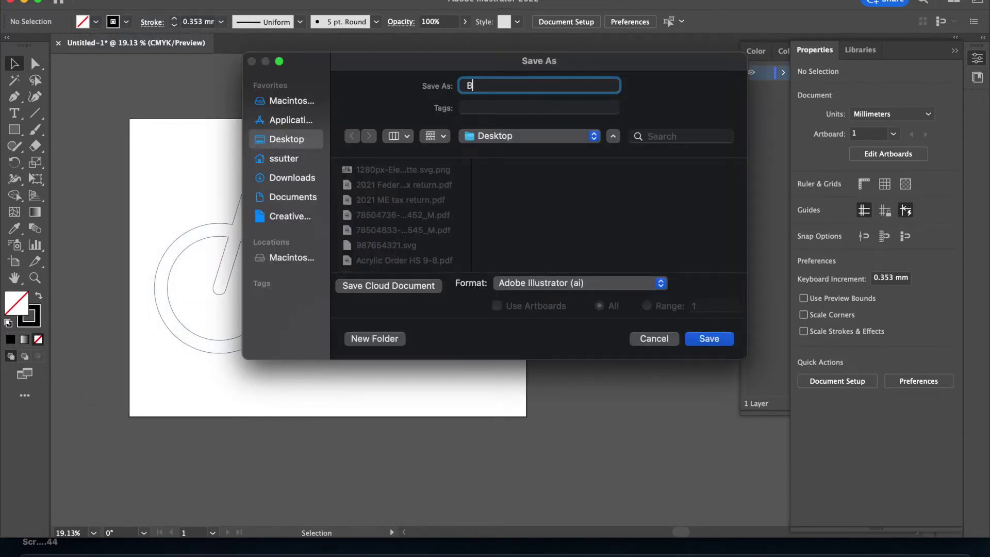
pyautogui.click(634, 286)
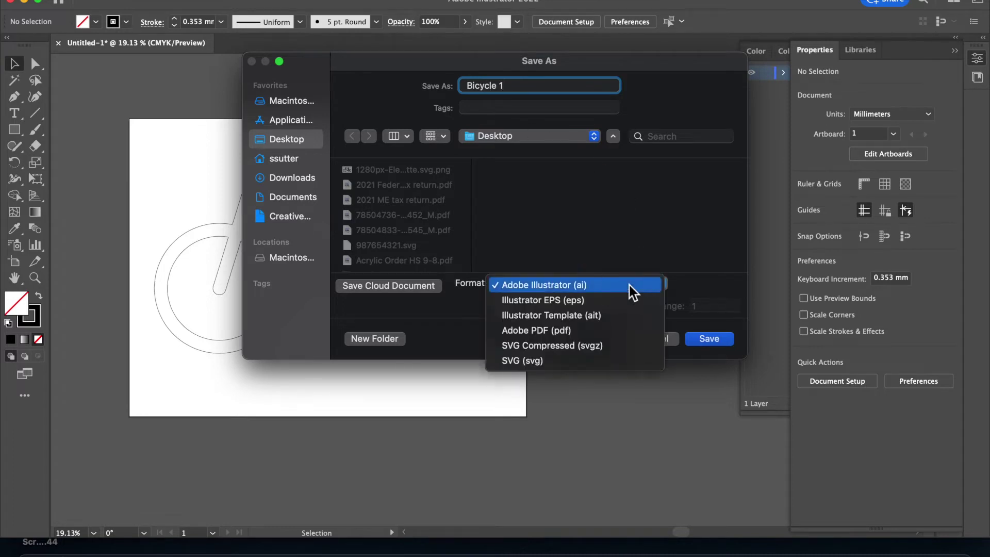
pyautogui.click(616, 364)
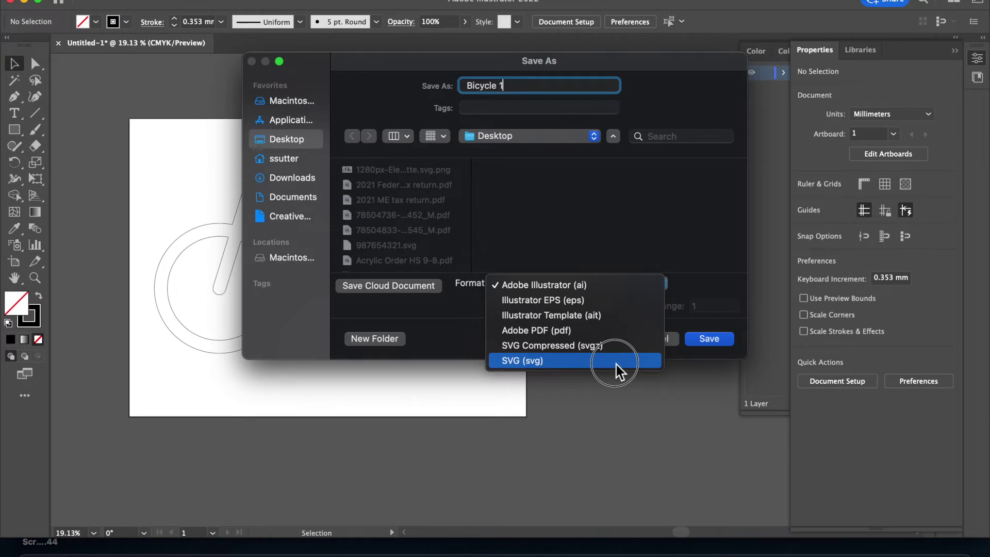
pyautogui.click(711, 339)
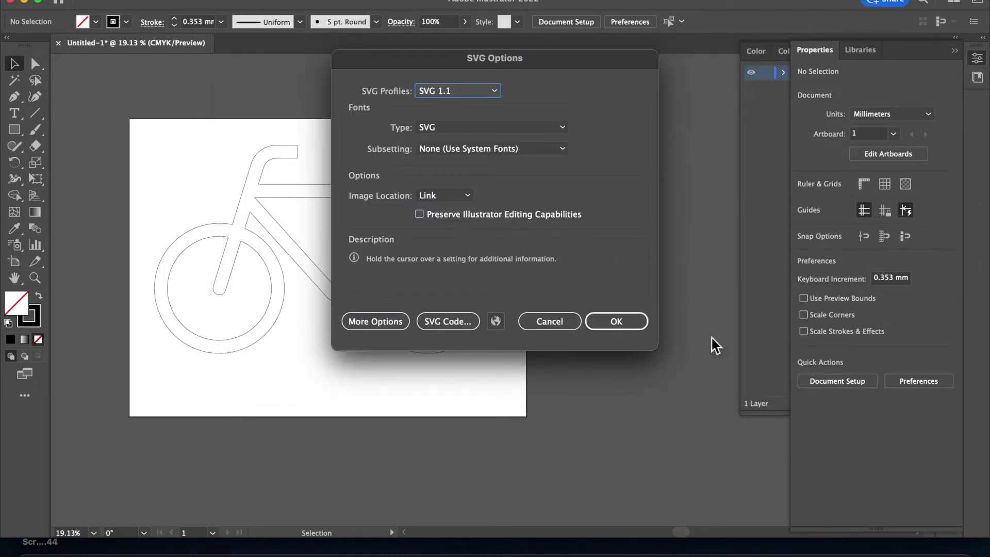
pyautogui.click(641, 330)
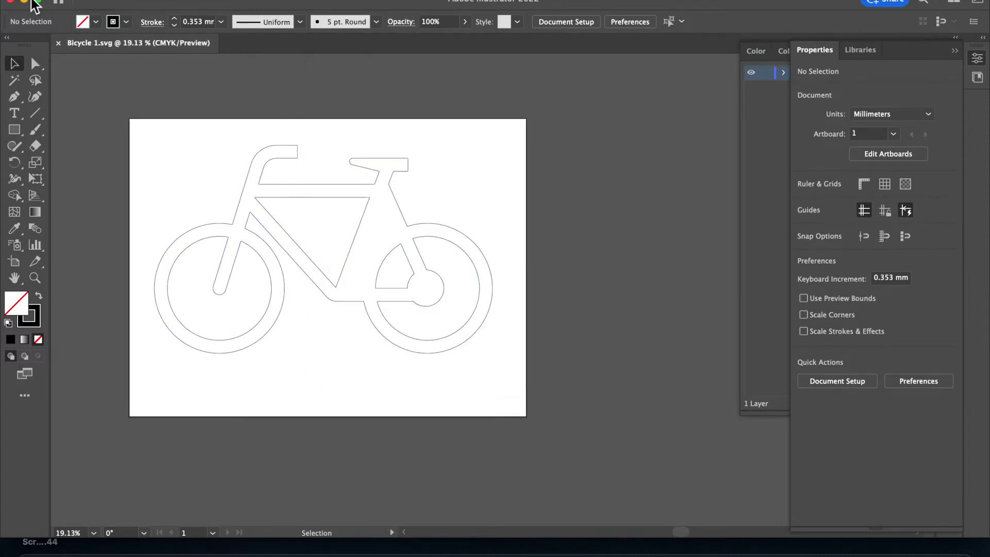
# Close and hide Illustrator, launch Fusion 360, and open the Demo 3-28 design.
pyautogui.press('super+w')
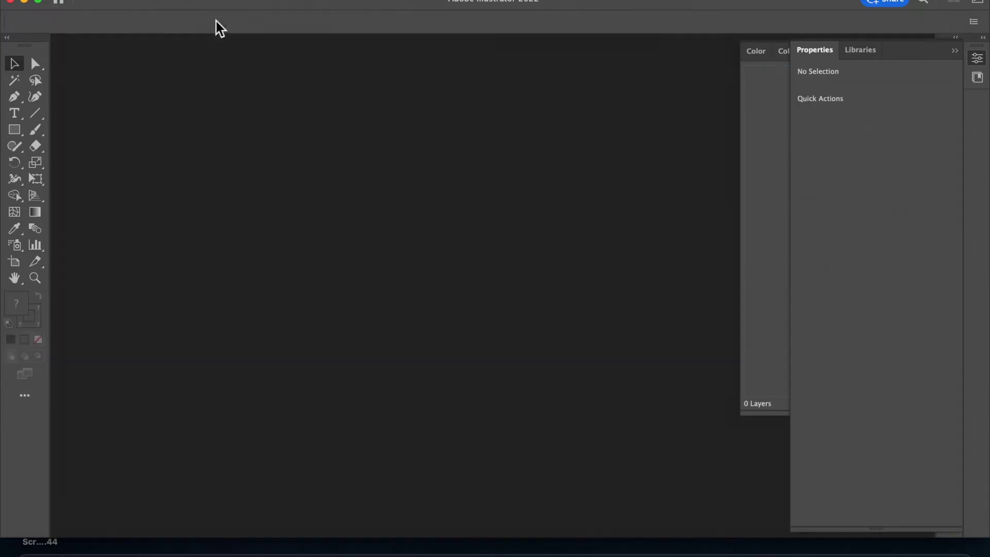
pyautogui.press('super+h')
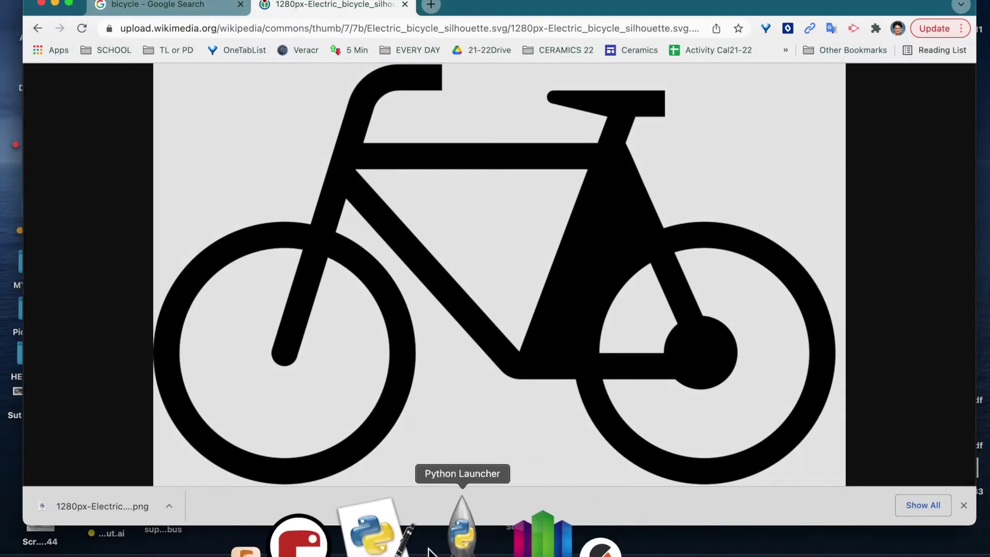
pyautogui.click(369, 549)
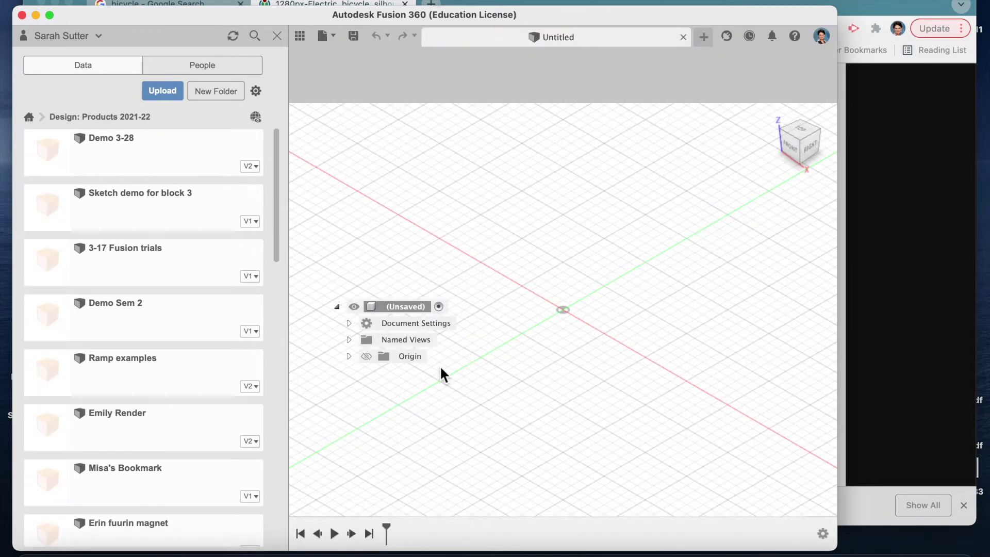
pyautogui.doubleClick(178, 159)
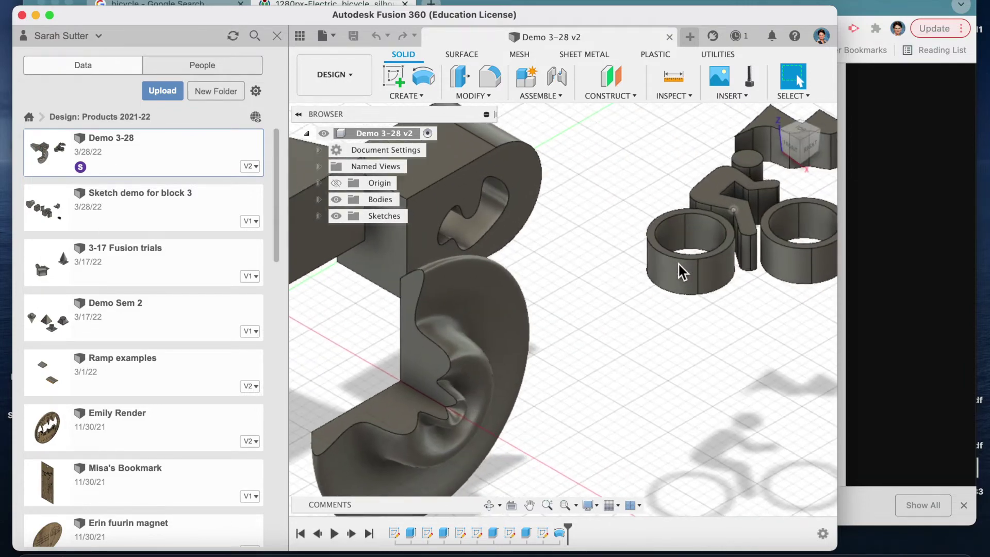
# Insert Bicycle 1.svg from this computer onto the model's flat round end face.
pyautogui.hscroll(5, 679, 265)
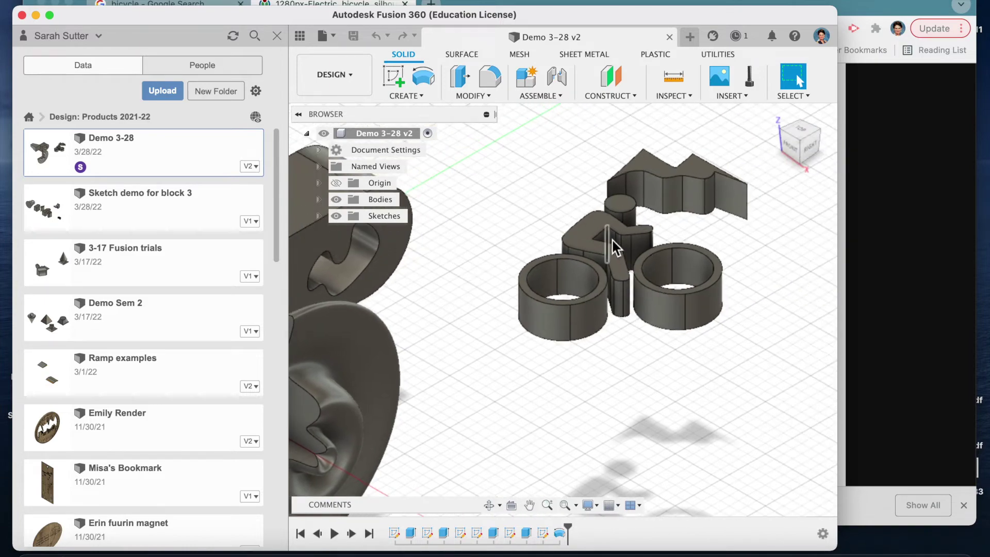
pyautogui.scroll(-5, 596, 419)
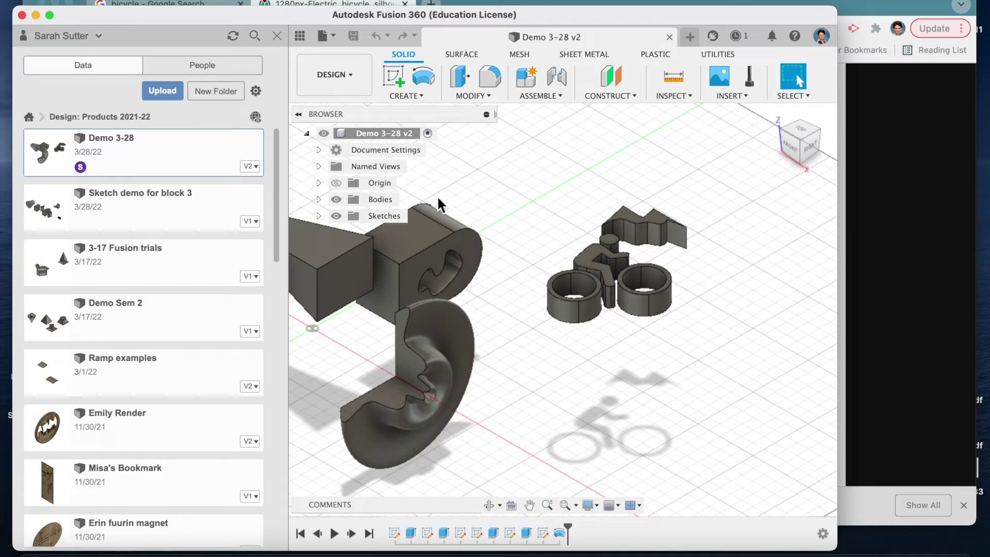
pyautogui.click(722, 95)
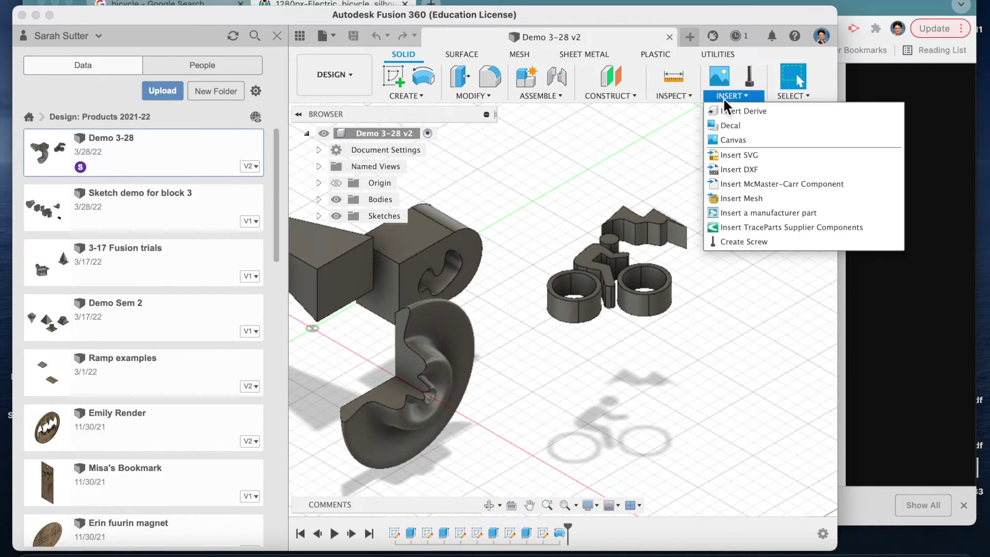
pyautogui.click(740, 157)
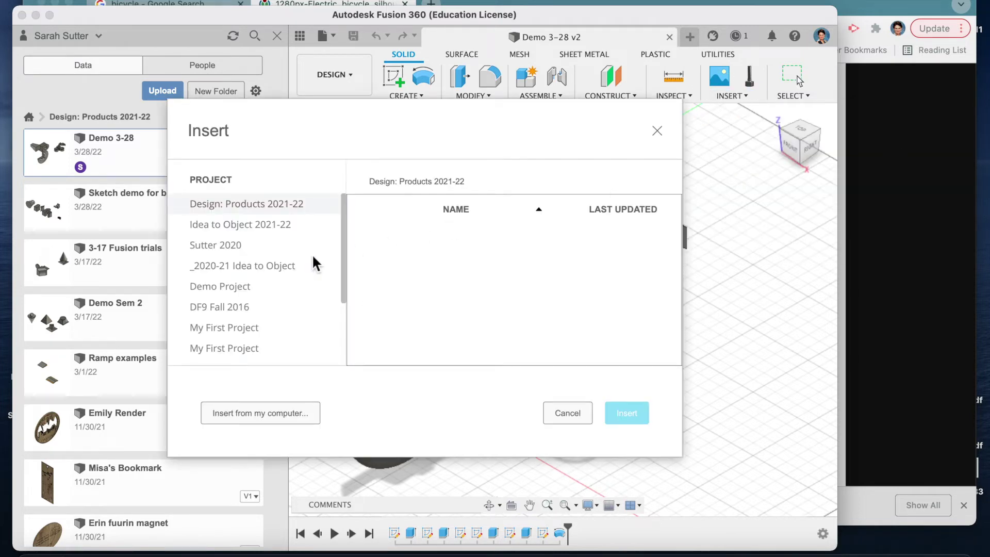
pyautogui.click(261, 411)
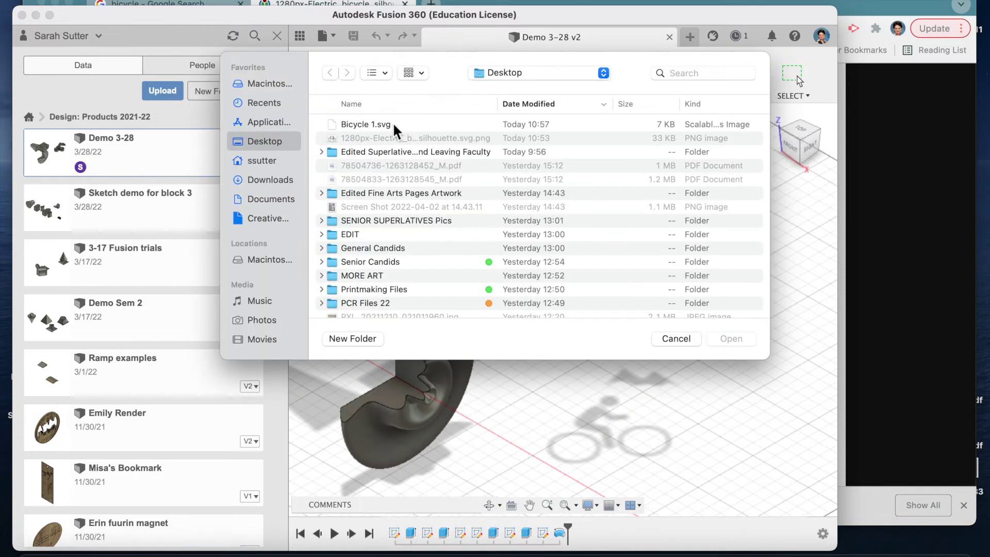
pyautogui.click(389, 125)
pyautogui.click(747, 339)
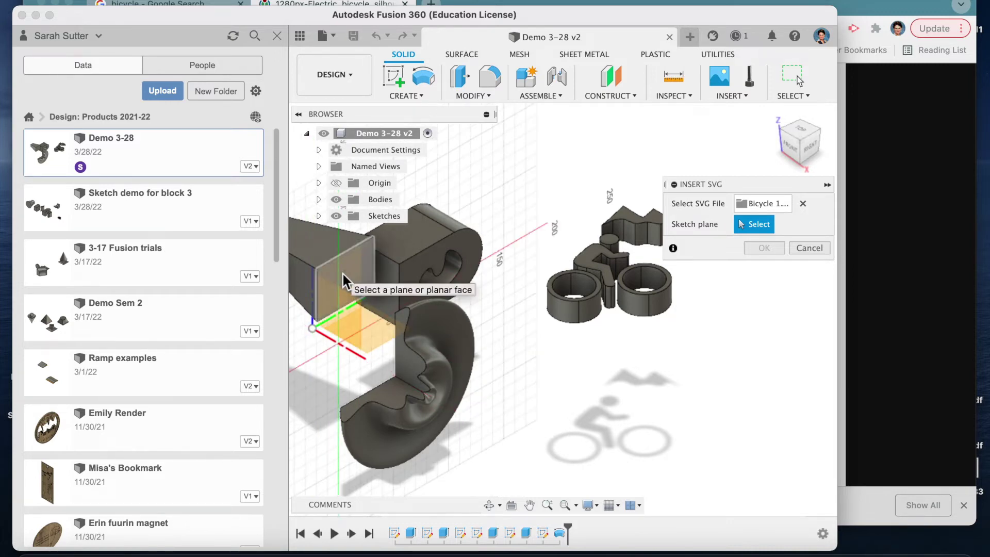
pyautogui.click(470, 237)
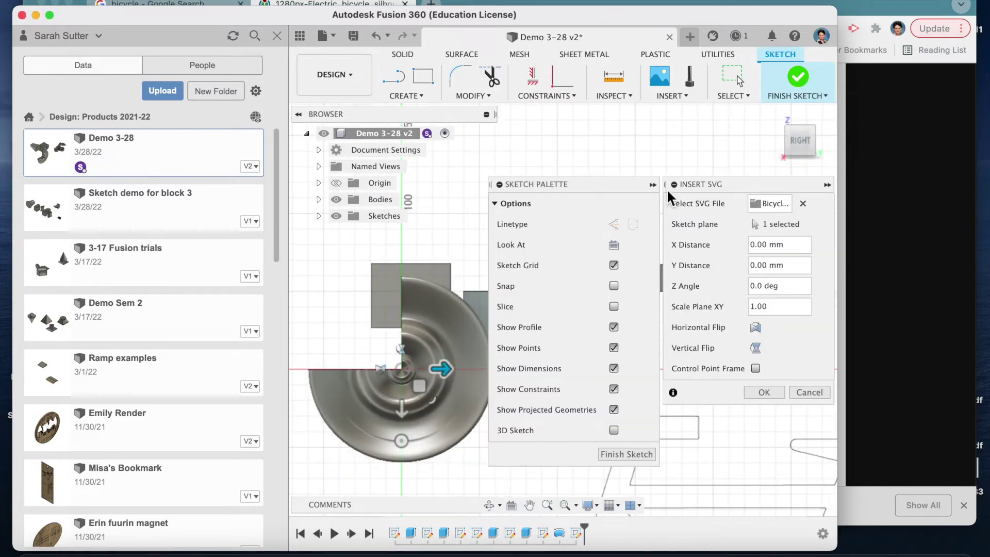
# Move the Sketch Palette aside, hide the Data Panel, and pan to the bicycle outline preview.
pyautogui.moveTo(599, 183); pyautogui.dragTo(243, 177)
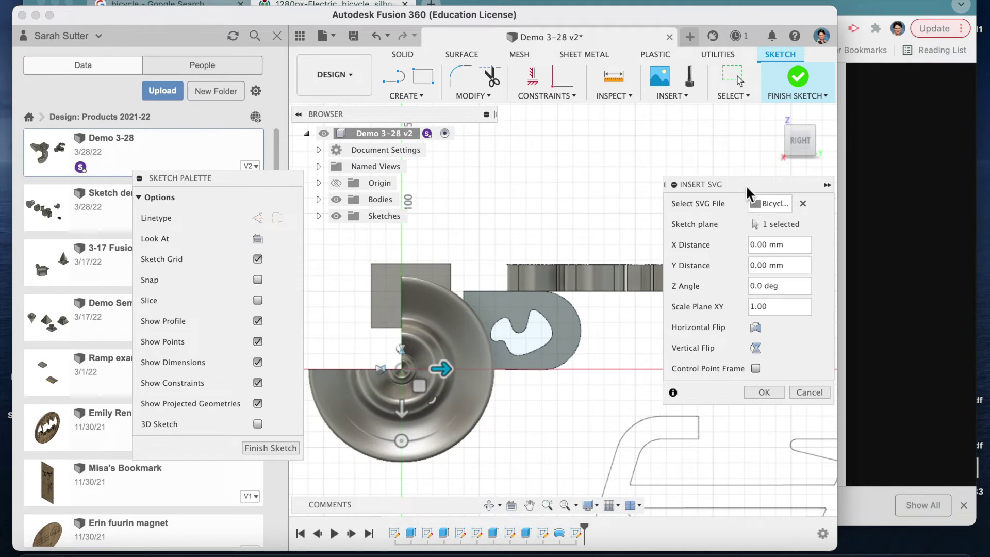
pyautogui.click(298, 38)
pyautogui.moveTo(249, 175)
pyautogui.mouseDown()
pyautogui.moveTo(482, 165)
pyautogui.moveTo(641, 172)
pyautogui.moveTo(211, 152)
pyautogui.mouseUp()
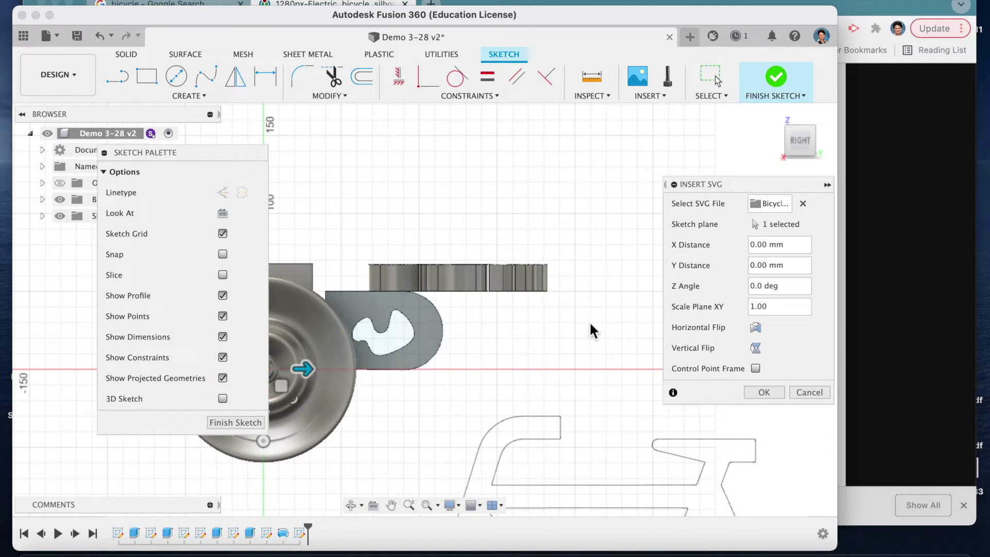
pyautogui.click(391, 505)
pyautogui.moveTo(497, 355); pyautogui.dragTo(445, 361)
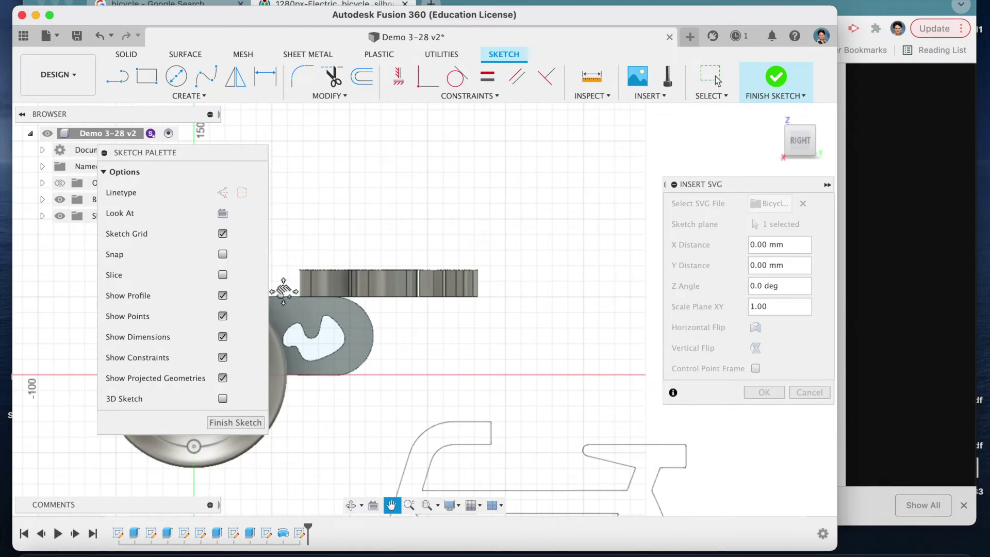
pyautogui.scroll(-2, 500, 456)
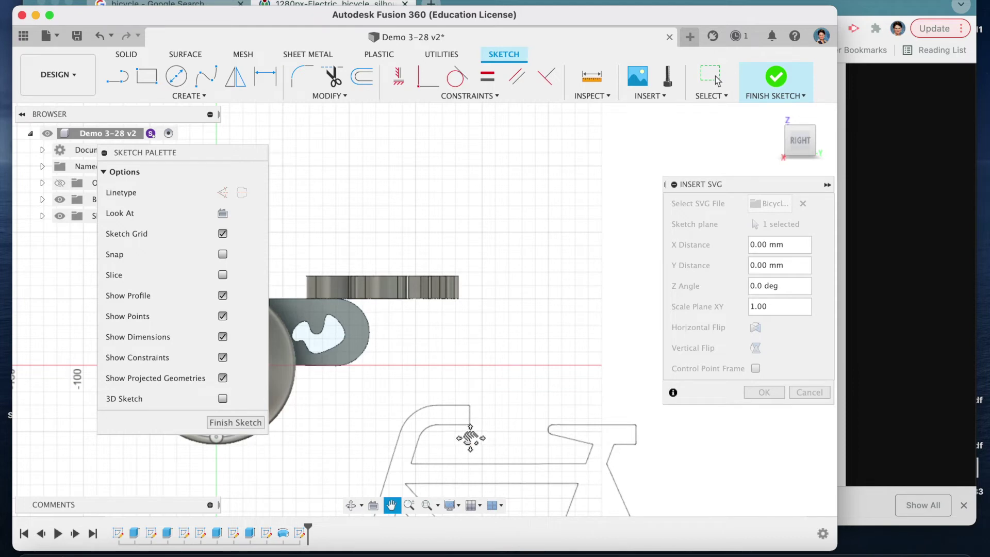
pyautogui.press('Escape')
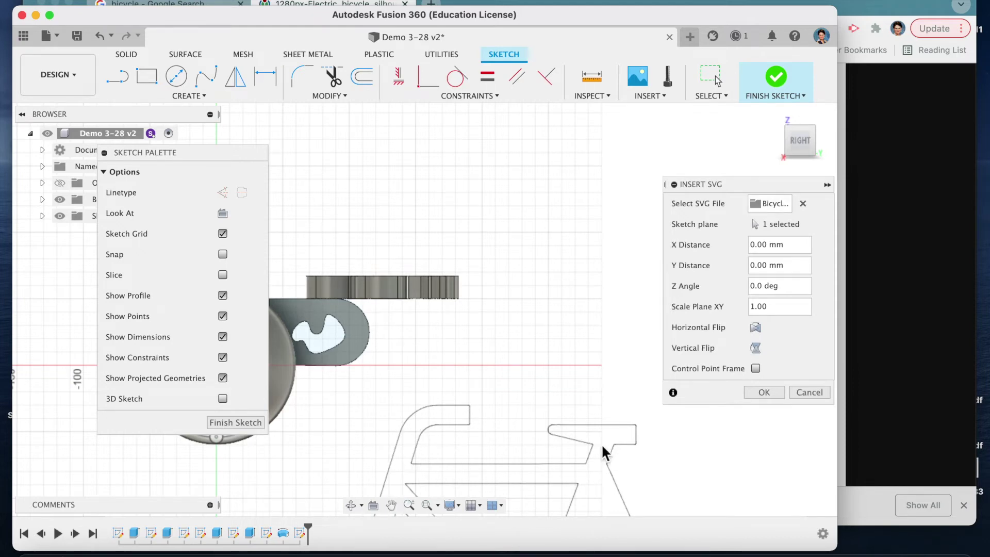
# Lower the Sketch Palette, then drag the bicycle outline beside the parts and shrink it.
pyautogui.scroll(5, 575, 430)
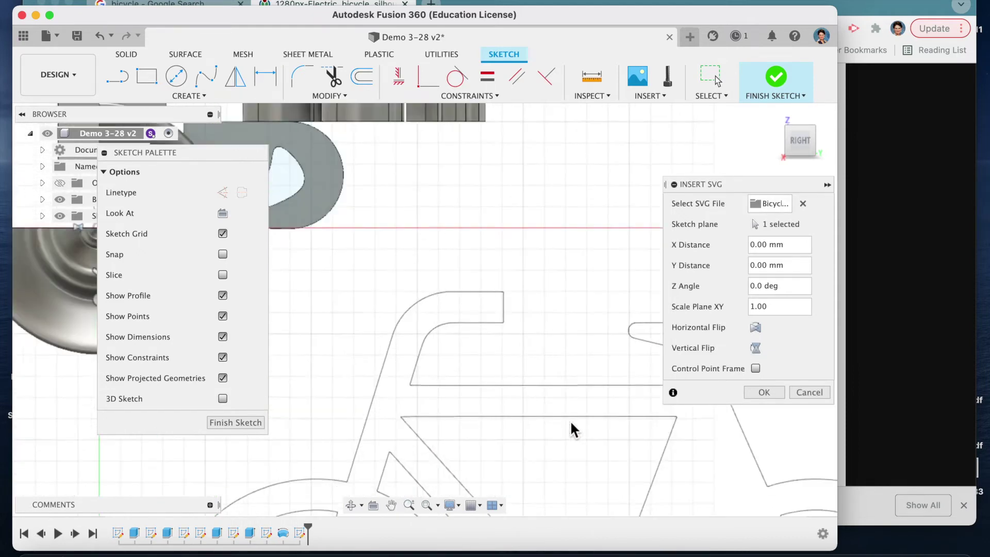
pyautogui.scroll(-5, 608, 415)
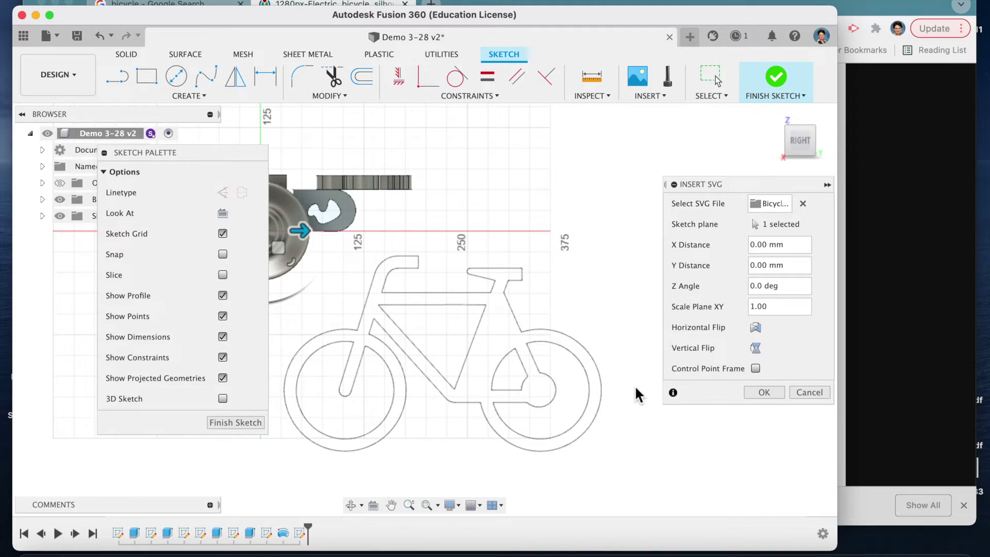
pyautogui.moveTo(214, 155)
pyautogui.mouseDown()
pyautogui.moveTo(103, 273)
pyautogui.moveTo(177, 280)
pyautogui.moveTo(188, 260)
pyautogui.mouseUp()
pyautogui.moveTo(274, 247)
pyautogui.mouseDown()
pyautogui.moveTo(401, 222)
pyautogui.moveTo(402, 296)
pyautogui.moveTo(432, 288)
pyautogui.moveTo(444, 254)
pyautogui.moveTo(423, 273)
pyautogui.mouseUp()
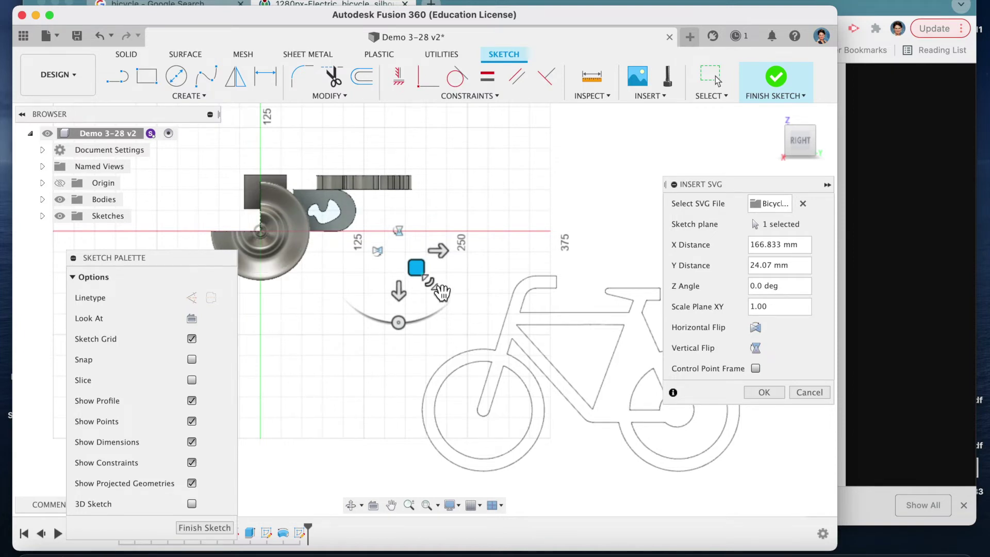
pyautogui.moveTo(440, 291)
pyautogui.mouseDown()
pyautogui.moveTo(426, 279)
pyautogui.moveTo(437, 293)
pyautogui.mouseUp()
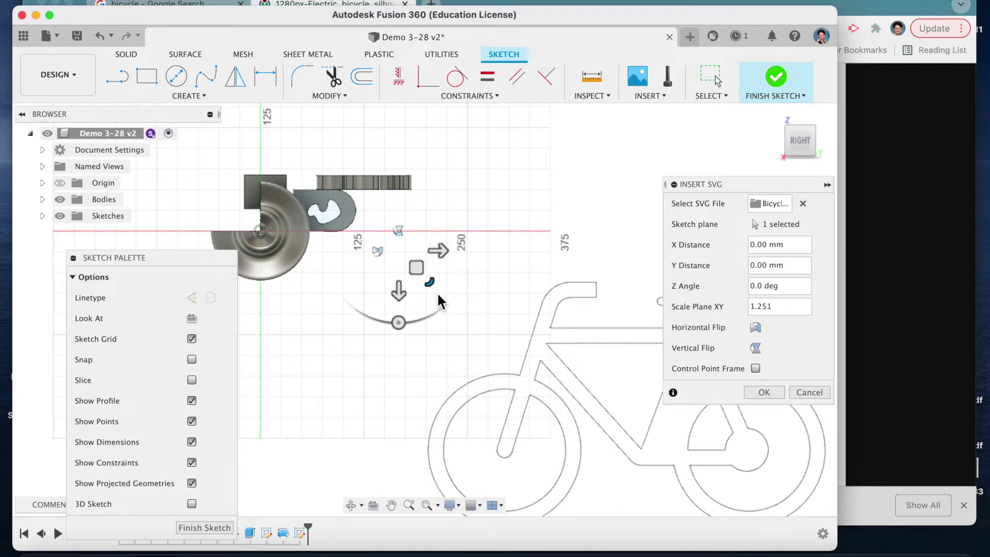
pyautogui.moveTo(429, 282); pyautogui.dragTo(402, 208)
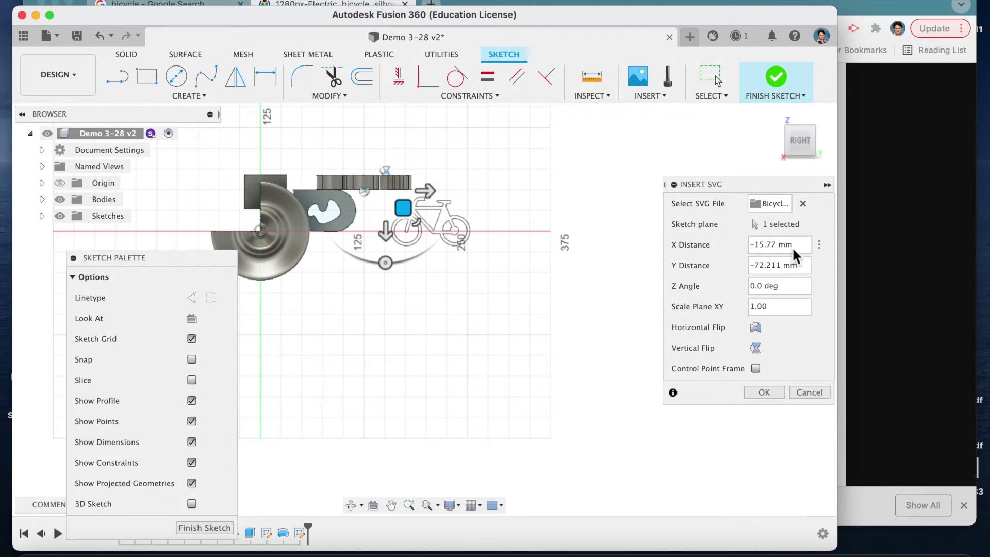
pyautogui.moveTo(802, 251); pyautogui.dragTo(745, 247)
# Set the SVG X Distance to 12 mm and Y Distance to -10 mm.
pyautogui.write('12')
pyautogui.press('Tab')
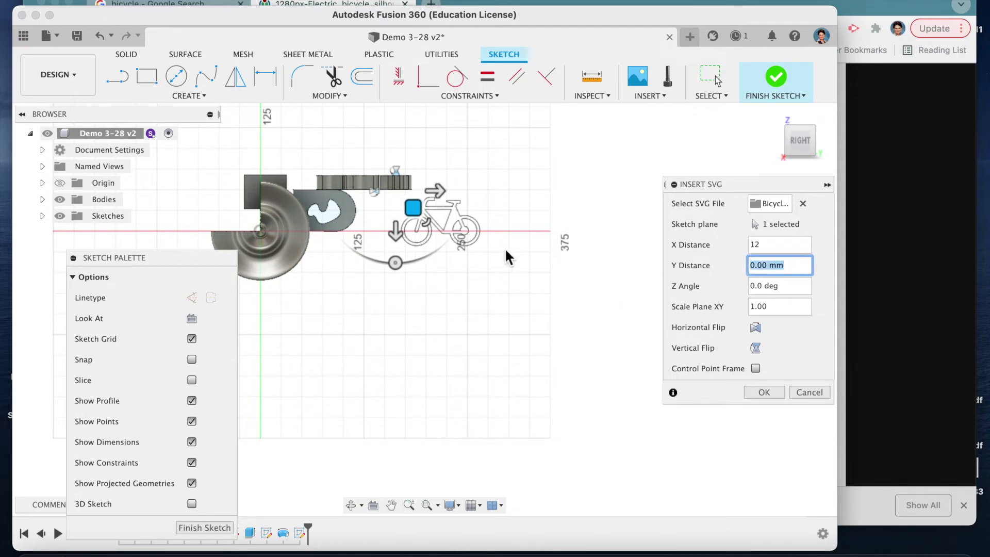
pyautogui.click(517, 269)
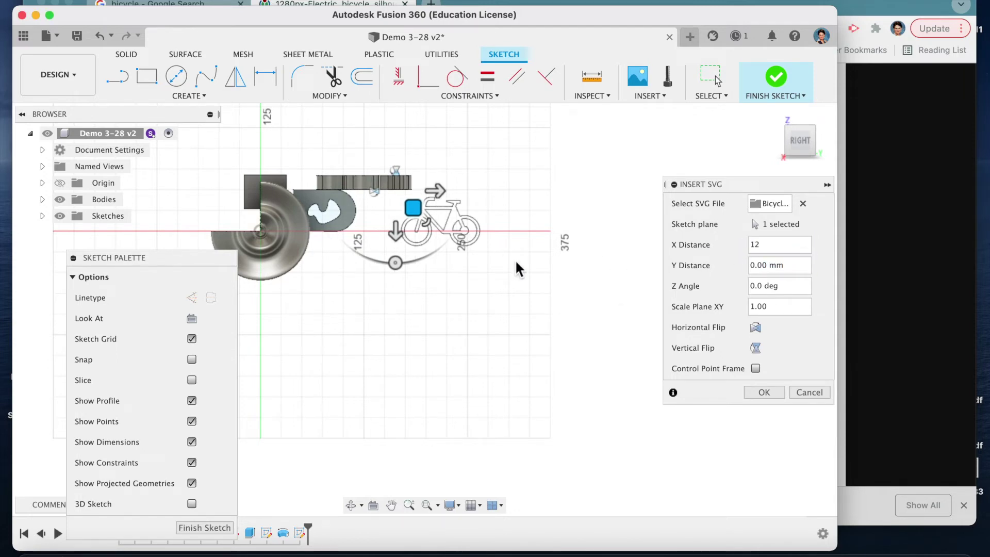
pyautogui.click(746, 268)
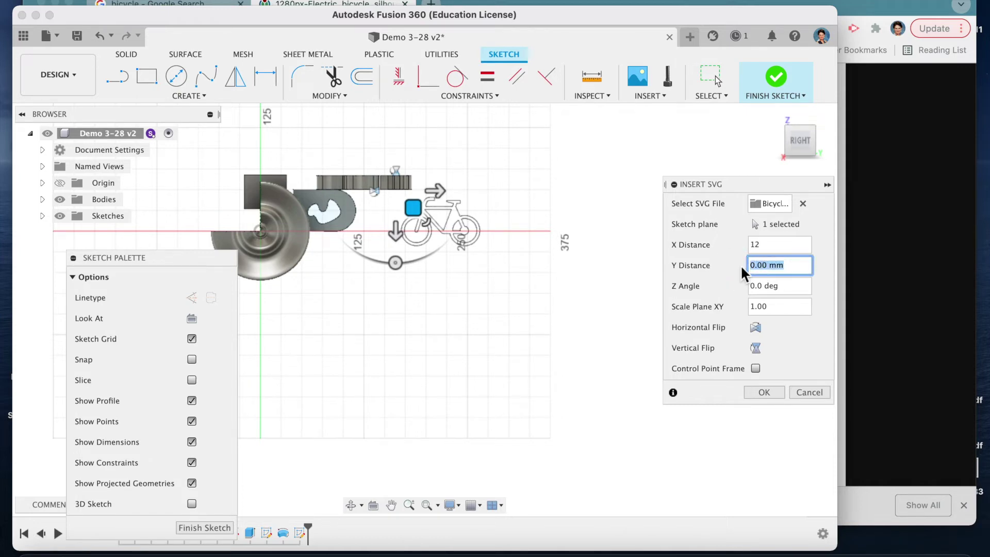
pyautogui.write('5')
pyautogui.press('Tab')
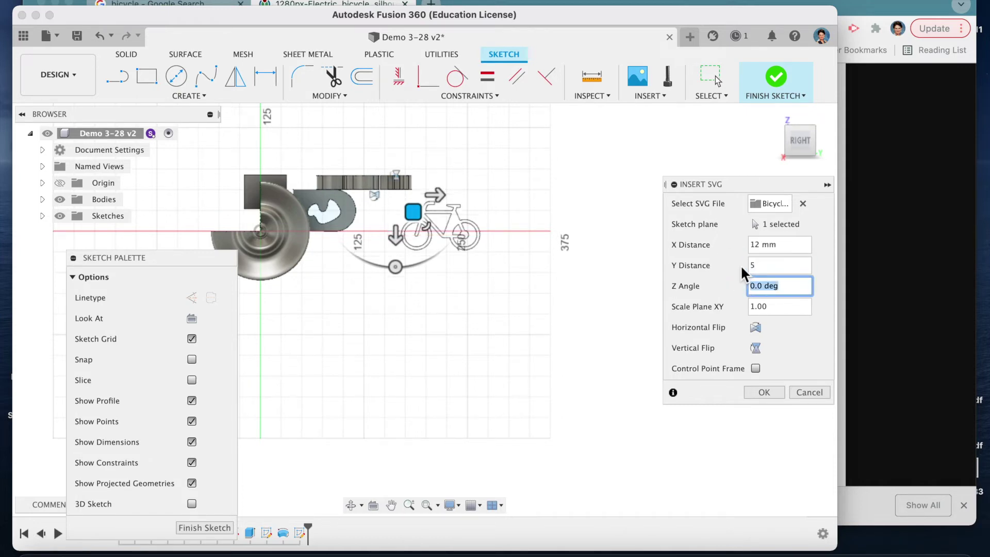
pyautogui.click(770, 271)
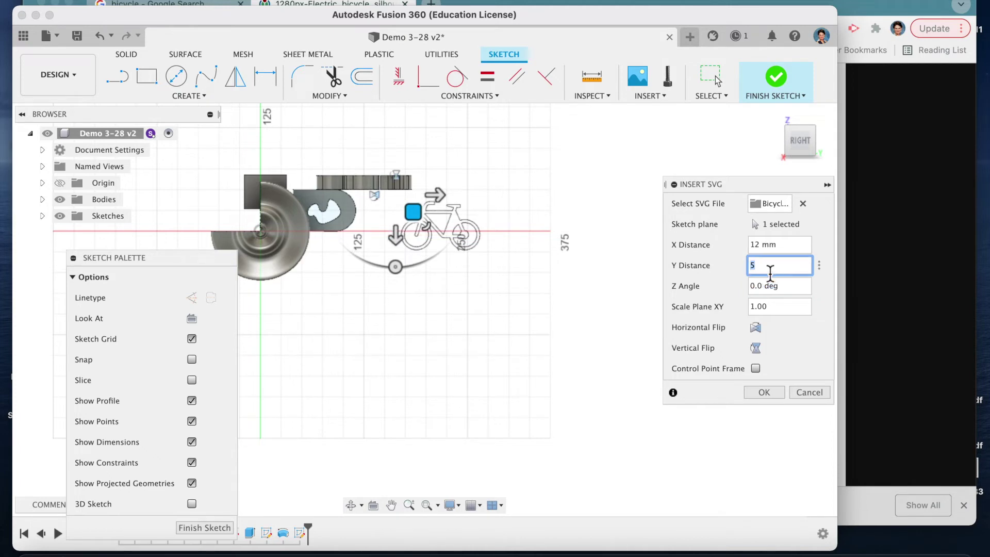
pyautogui.write('-10')
pyautogui.press('Tab')
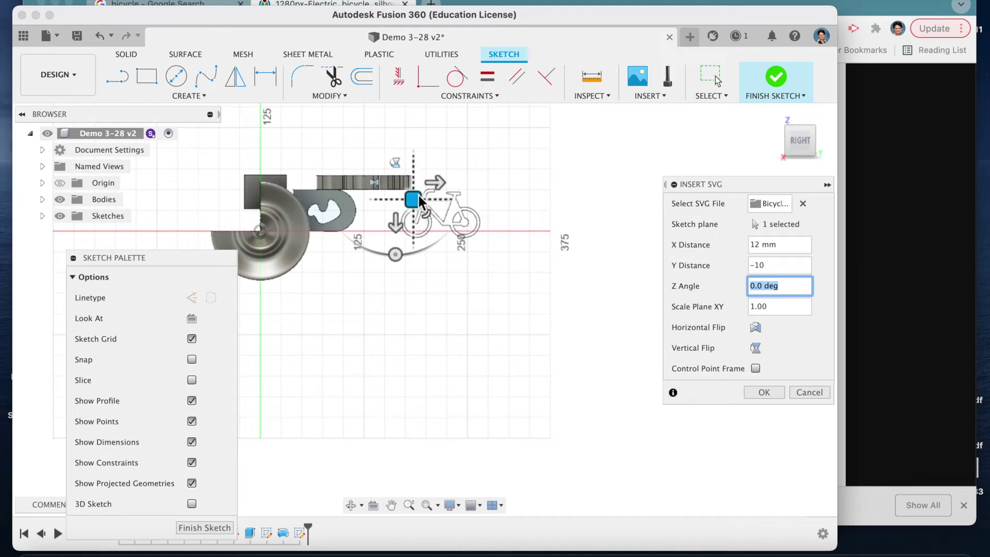
# Try the rotate and flip handles, leave the bicycle upright, and commit it to the sketch.
pyautogui.moveTo(419, 200); pyautogui.dragTo(421, 195)
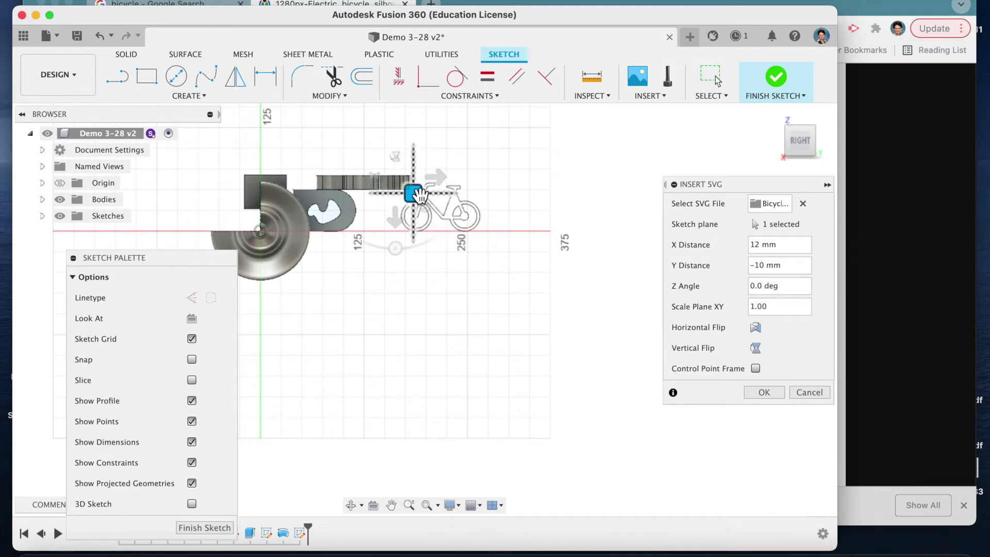
pyautogui.scroll(3, 412, 196)
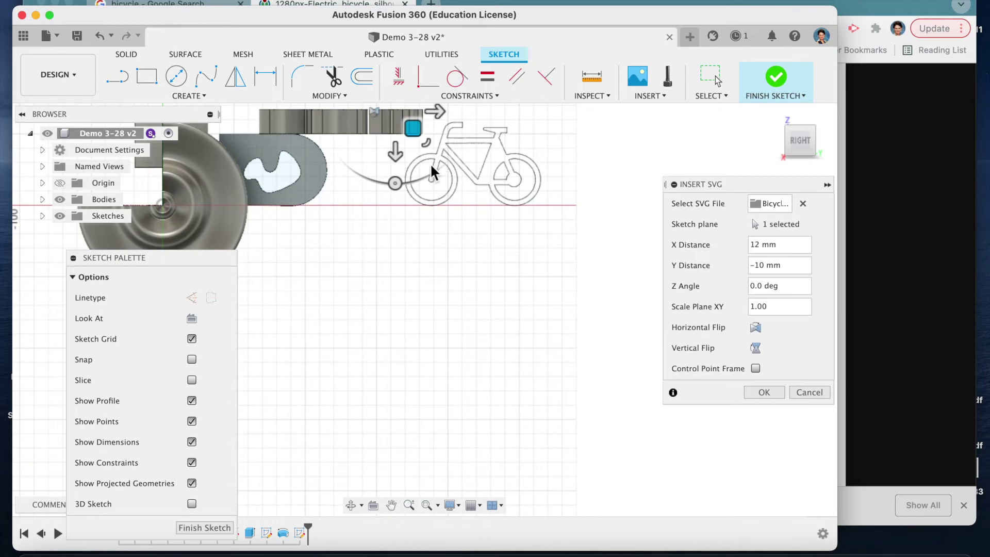
pyautogui.moveTo(395, 184); pyautogui.dragTo(393, 209)
pyautogui.scroll(5, 396, 205)
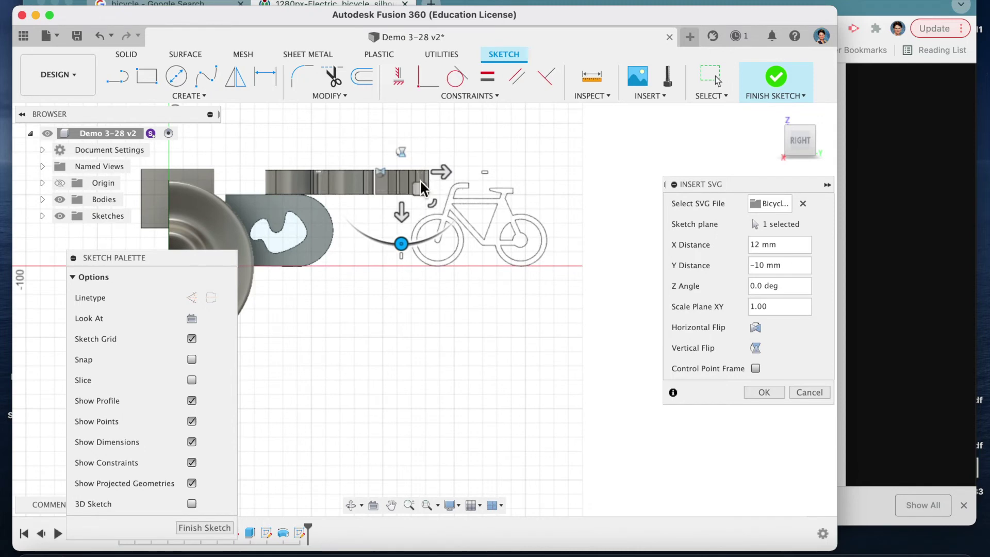
pyautogui.click(388, 180)
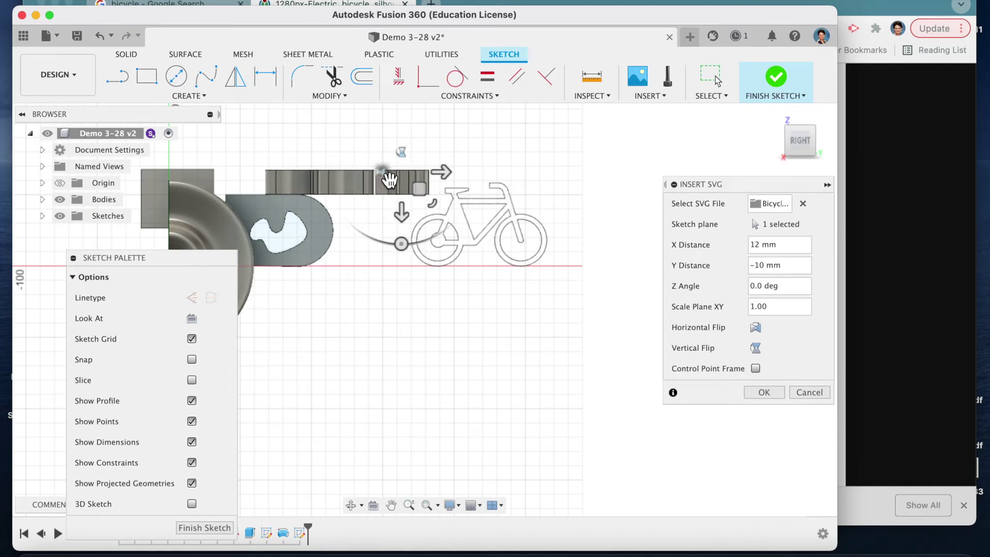
pyautogui.click(402, 152)
pyautogui.click(402, 152)
pyautogui.click(764, 392)
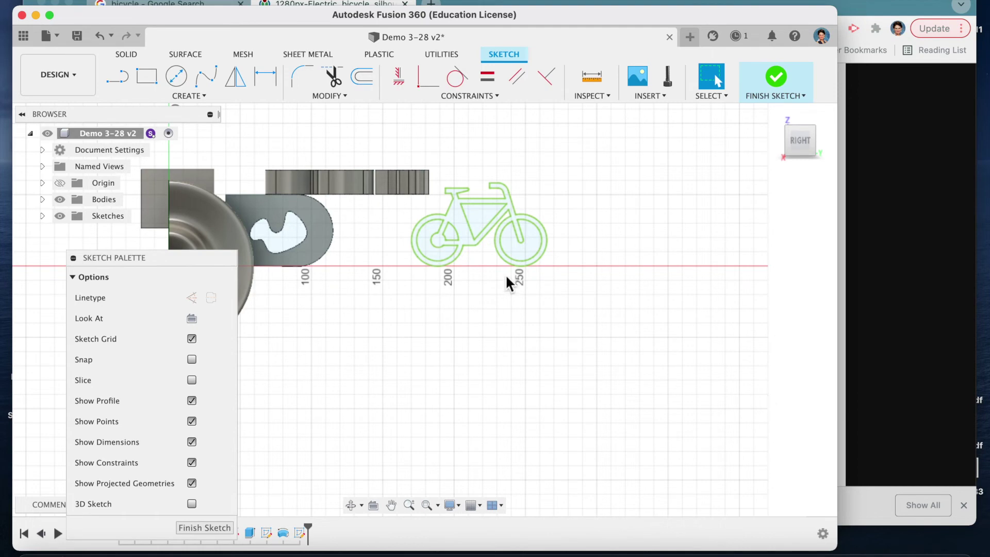
# Select the bicycle profile and finish the sketch.
pyautogui.scroll(3, 505, 274)
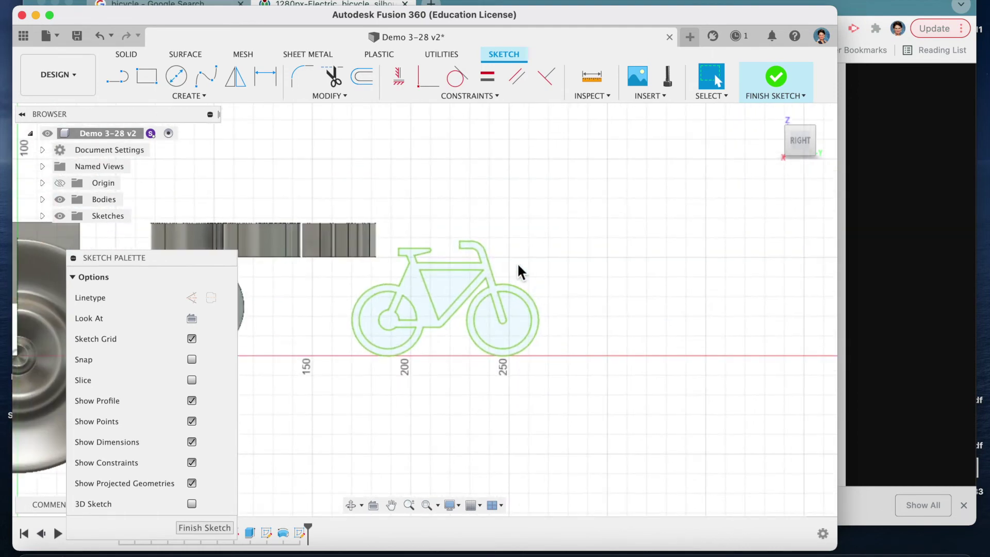
pyautogui.scroll(2, 518, 265)
pyautogui.scroll(2, 546, 239)
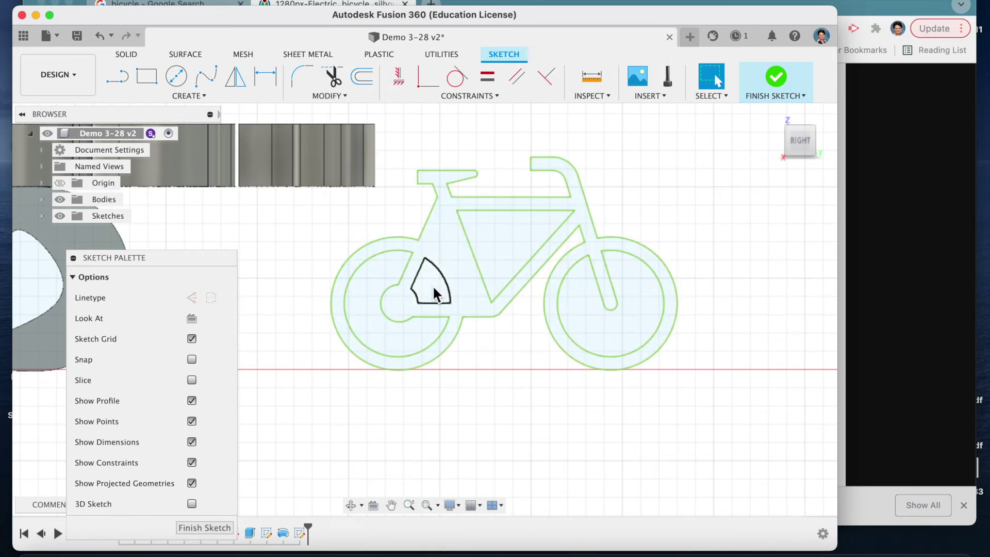
pyautogui.click(454, 245)
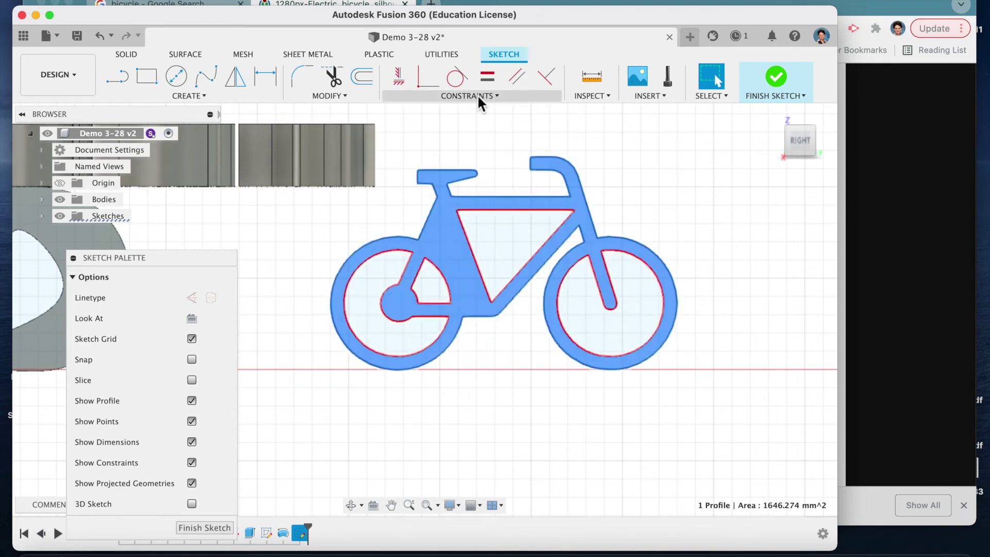
pyautogui.click(776, 82)
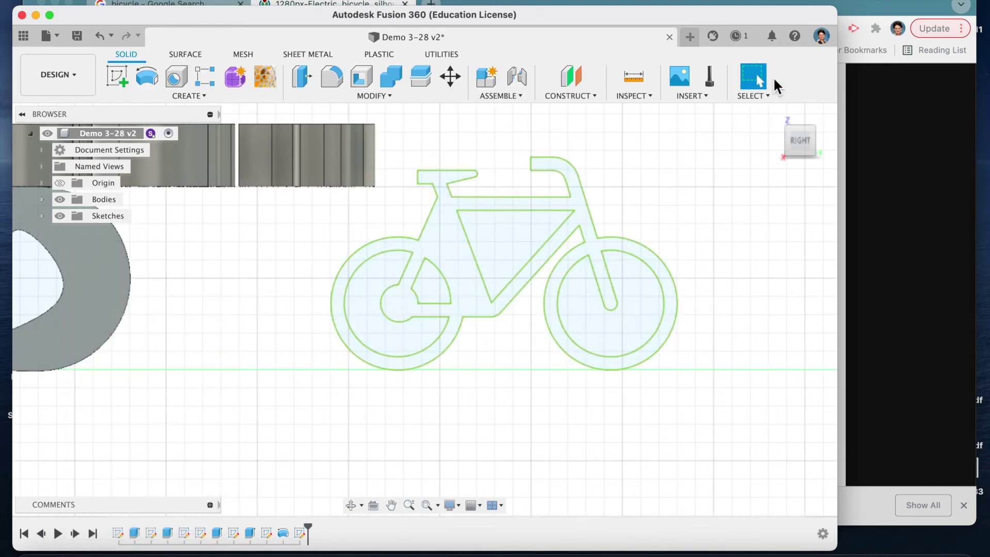
# Reselect the bicycle profile and choose Extrude from the CREATE menu.
pyautogui.click(452, 243)
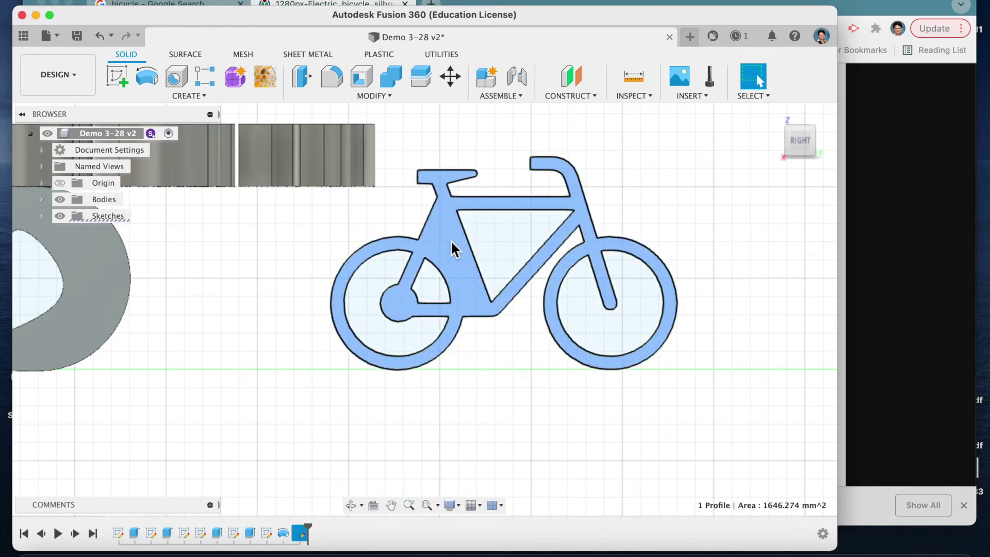
pyautogui.click(362, 100)
pyautogui.click(213, 97)
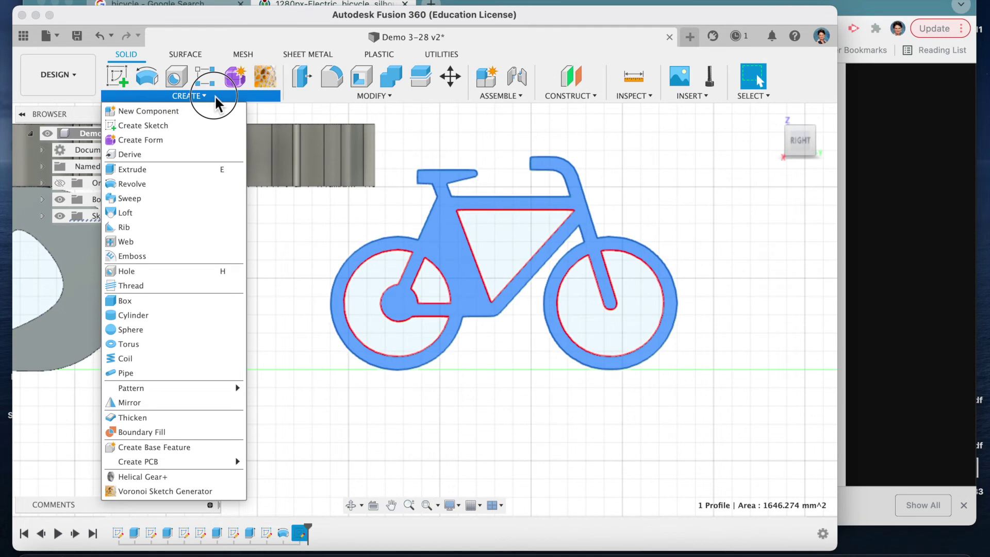
pyautogui.click(215, 96)
pyautogui.click(212, 96)
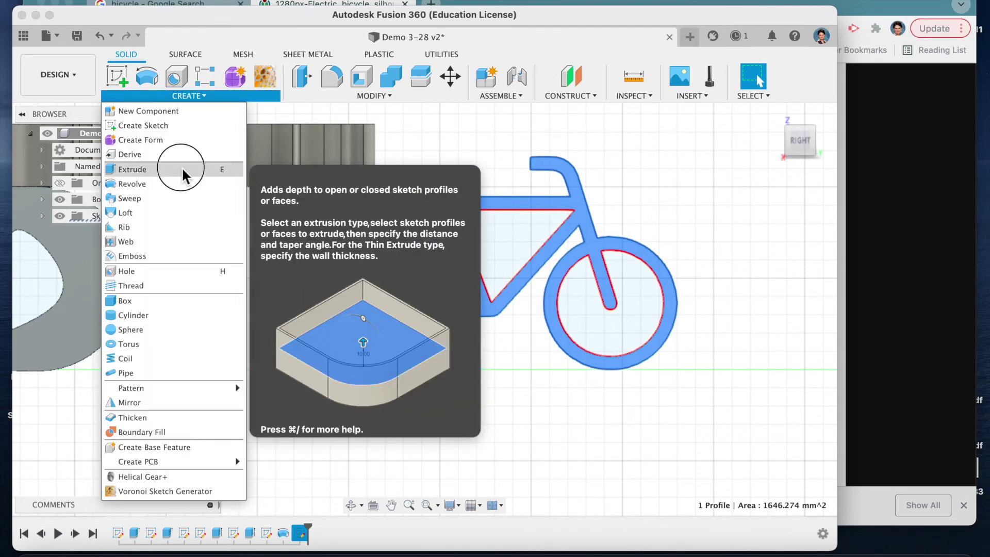
pyautogui.click(182, 169)
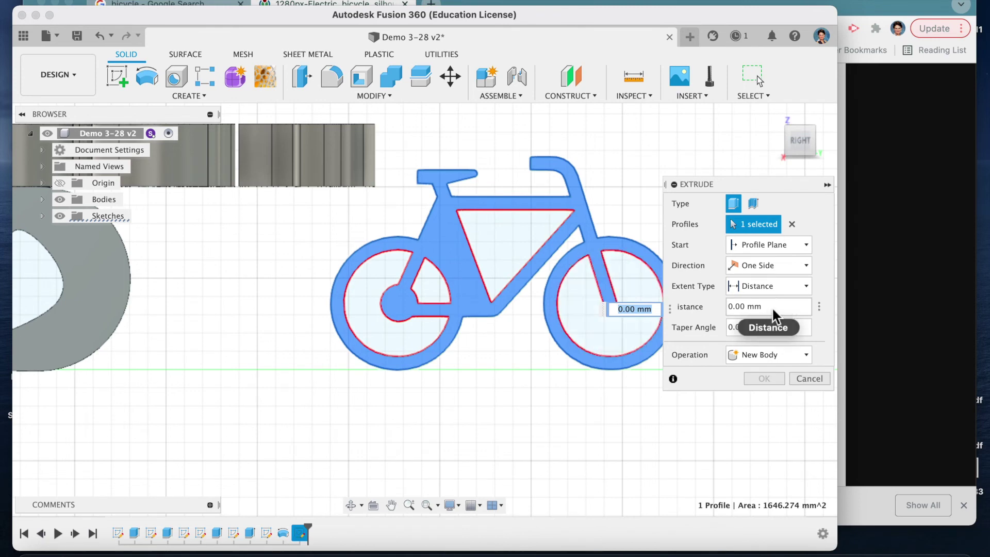
# Orbit the view and preview the bicycle extrusion at 5 mm distance.
pyautogui.hscroll(3, 490, 268)
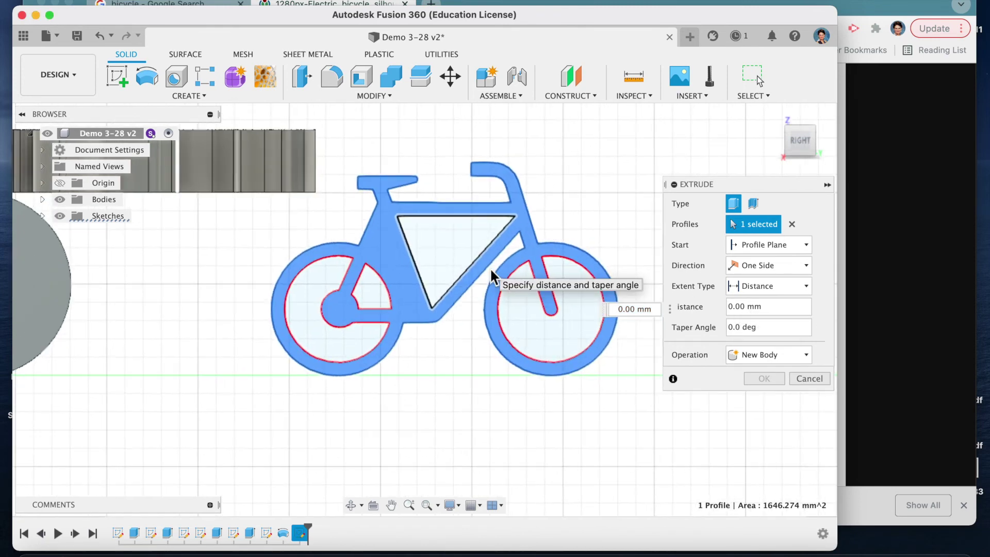
pyautogui.hscroll(1, 490, 268)
pyautogui.moveTo(791, 138); pyautogui.dragTo(727, 176)
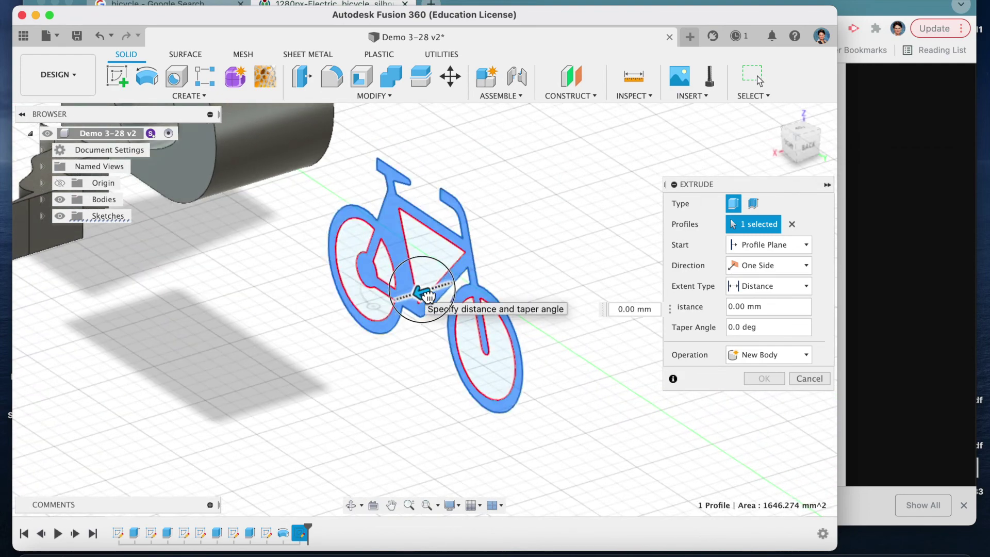
pyautogui.moveTo(428, 295); pyautogui.dragTo(472, 283)
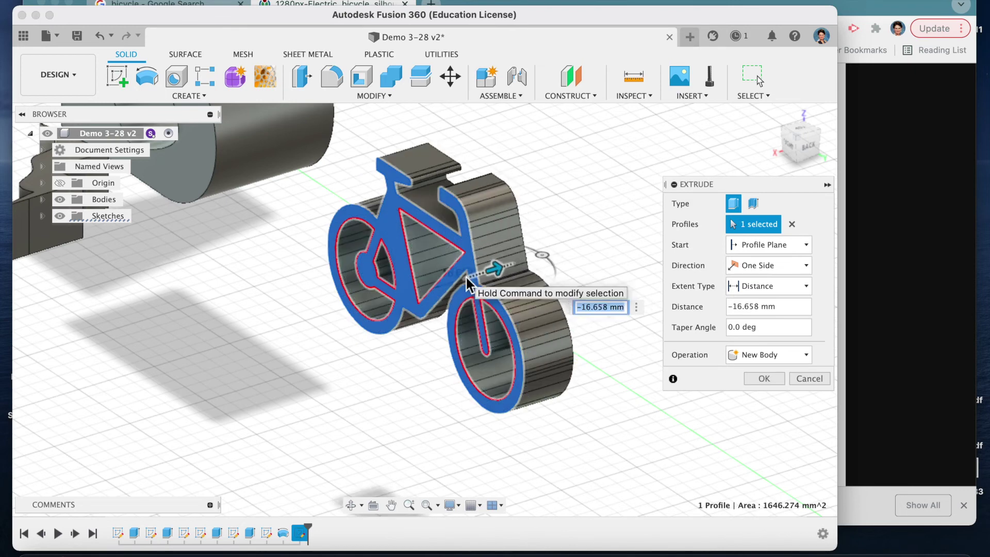
pyautogui.click(768, 306)
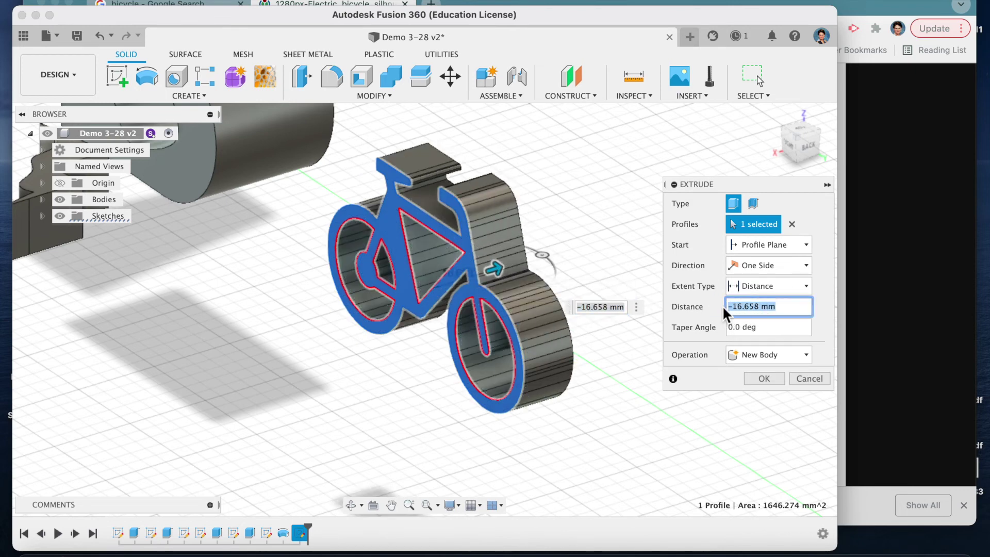
pyautogui.write('5')
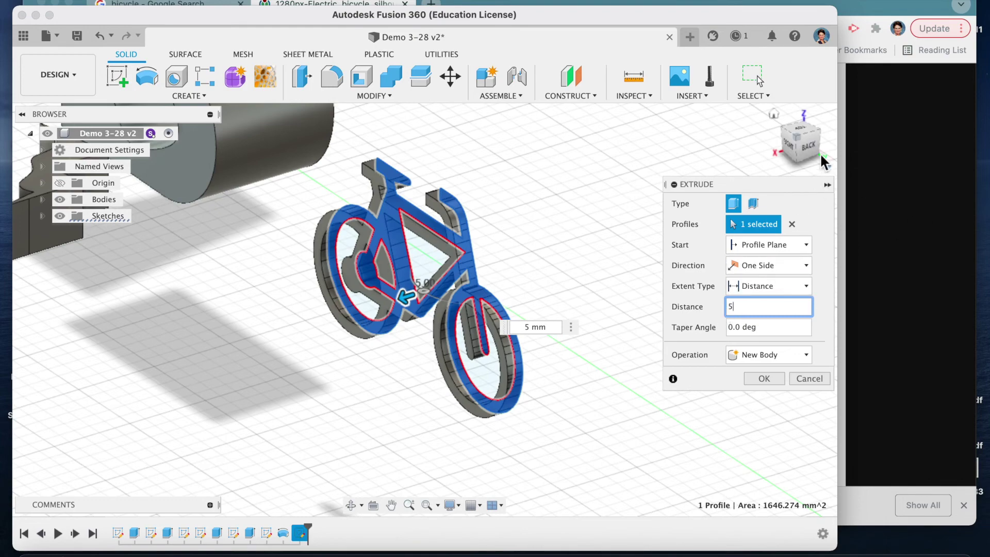
pyautogui.moveTo(811, 153)
pyautogui.mouseDown()
pyautogui.moveTo(800, 159)
pyautogui.moveTo(809, 177)
pyautogui.moveTo(789, 194)
pyautogui.moveTo(796, 123)
pyautogui.moveTo(799, 154)
pyautogui.mouseUp()
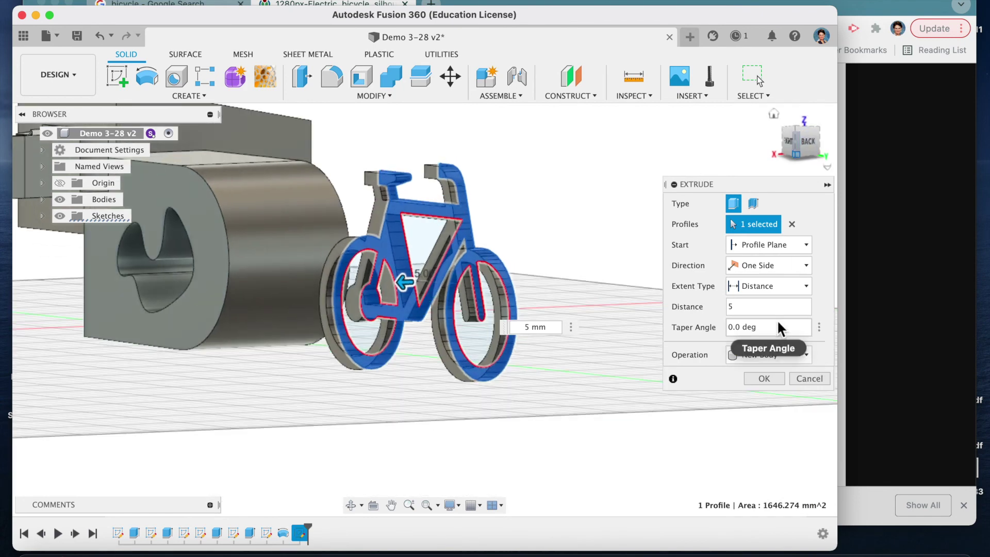
pyautogui.click(731, 306)
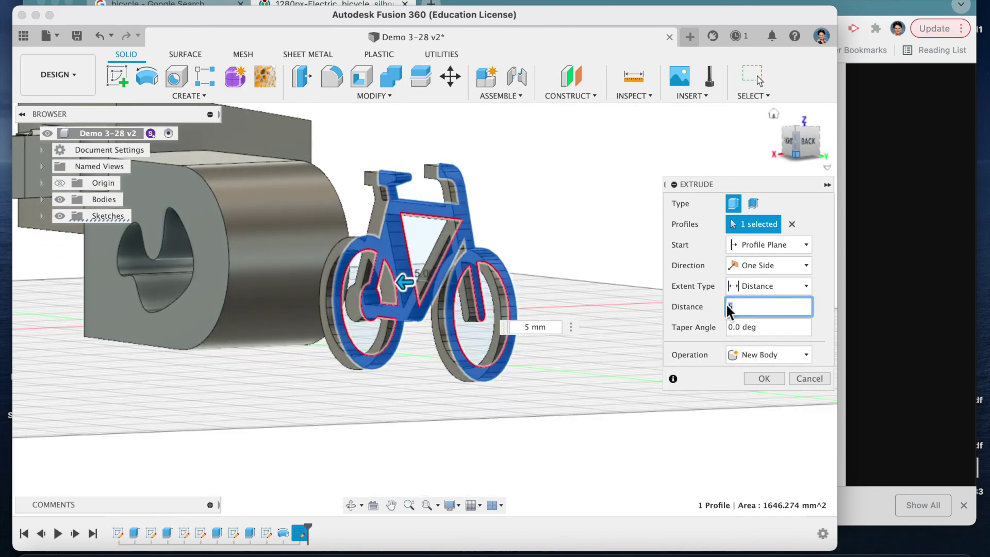
# Set the extrusion distance to 12 mm and try a -20° taper angle.
pyautogui.write('12')
pyautogui.press('Tab')
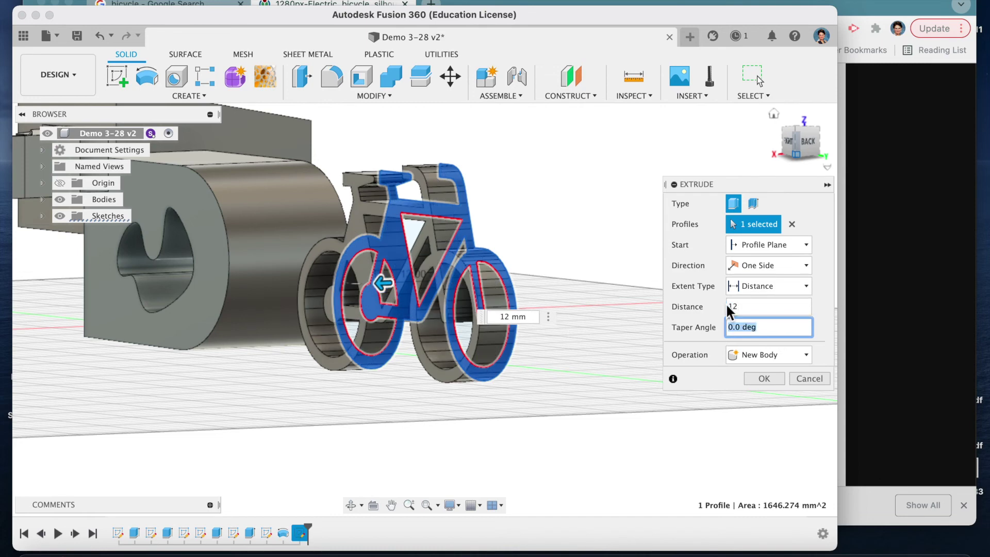
pyautogui.moveTo(763, 325); pyautogui.dragTo(720, 323)
pyautogui.write('-20')
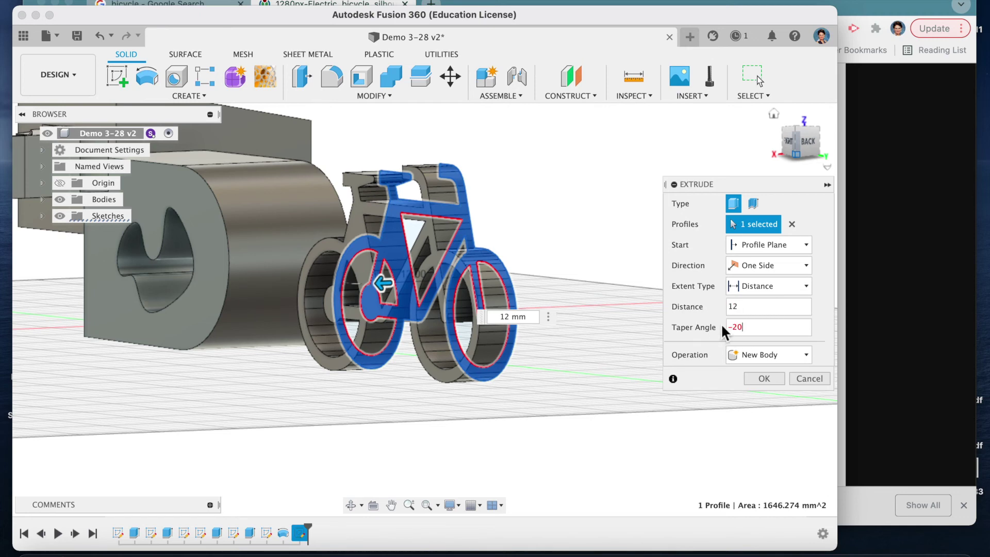
pyautogui.press('Return')
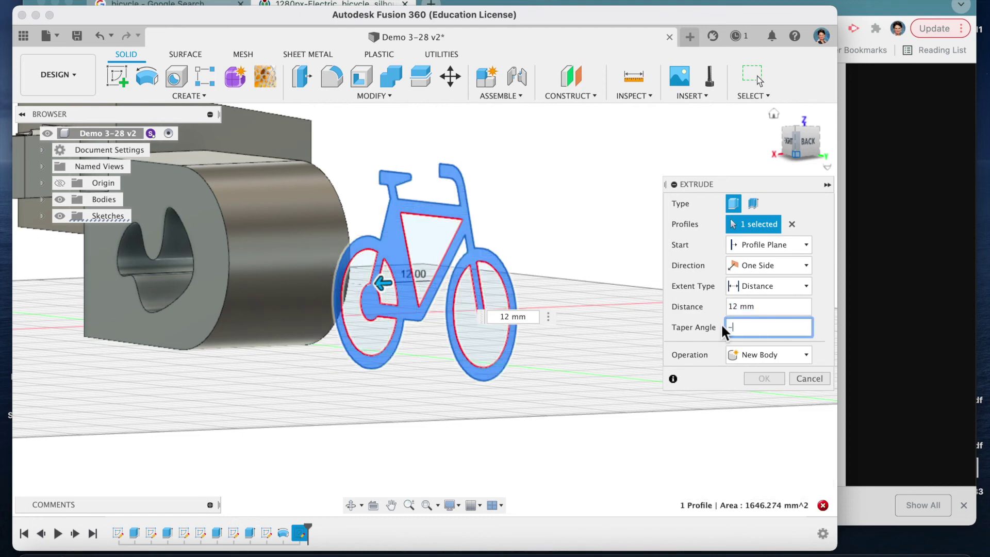
# Replace the rejected taper with 10°, then reselect the taper angle value to change it.
pyautogui.write('-')
pyautogui.press('BackSpace')
pyautogui.press('BackSpace')
pyautogui.press('BackSpace')
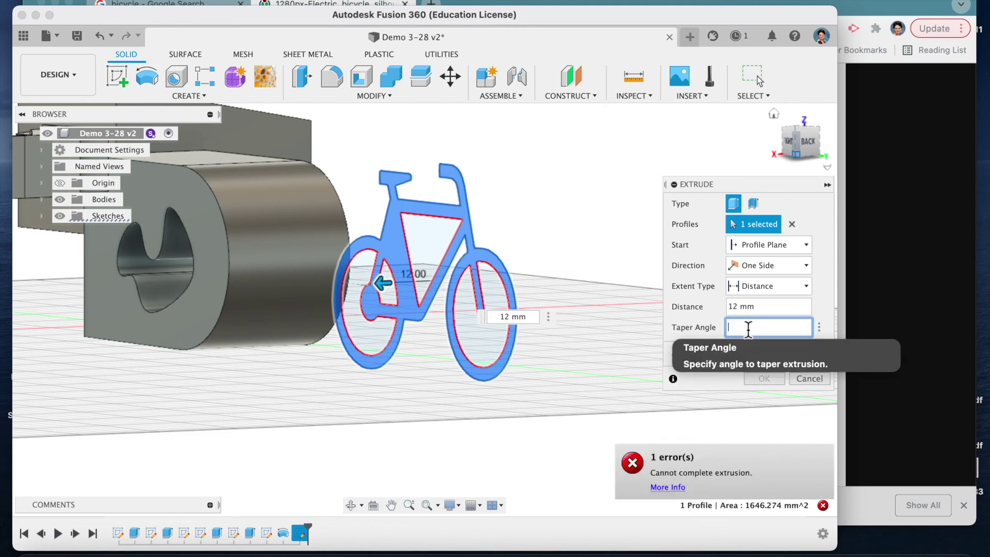
pyautogui.write('10')
pyautogui.hotkey('shift', 'Tab')
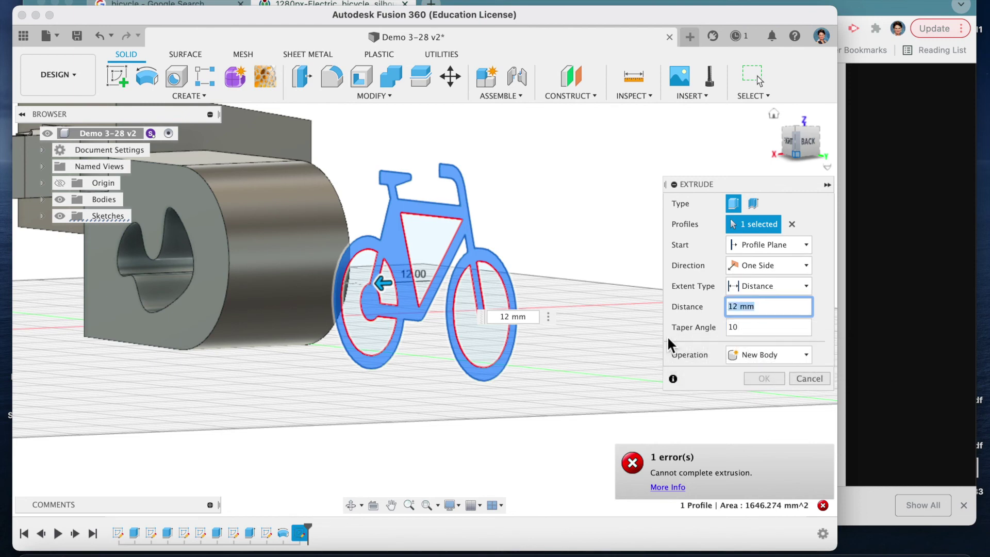
pyautogui.click(746, 330)
pyautogui.doubleClick(742, 328)
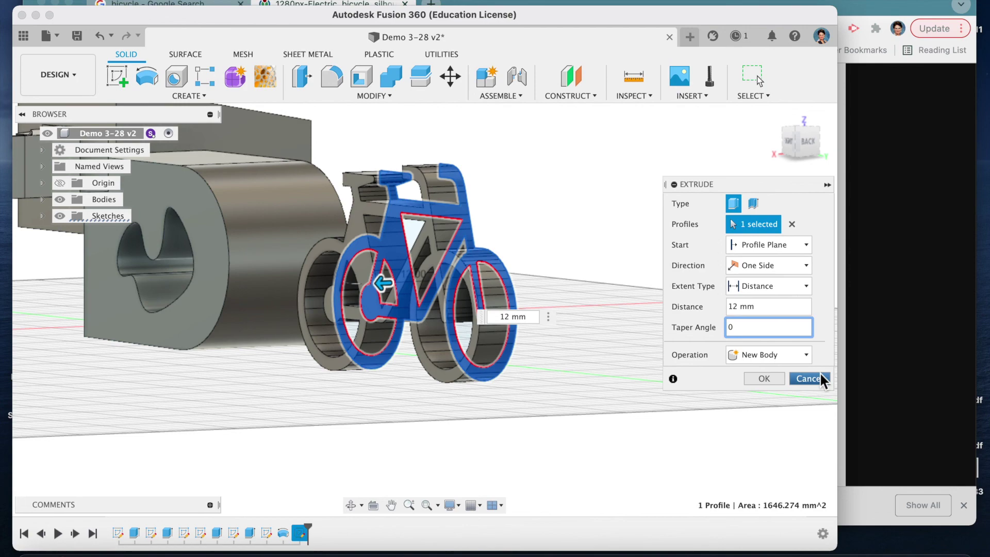
# Commit the 12 mm bicycle extrusion, then rotate the bicycle body 75° about Z with Move/Copy.
pyautogui.click(763, 380)
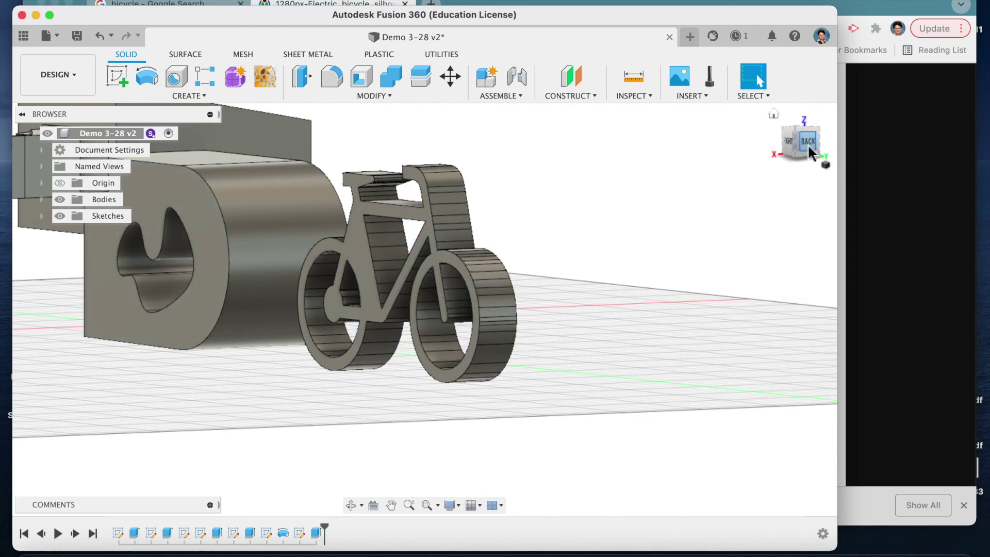
pyautogui.moveTo(808, 144)
pyautogui.mouseDown()
pyautogui.moveTo(751, 159)
pyautogui.moveTo(687, 156)
pyautogui.moveTo(780, 175)
pyautogui.moveTo(865, 164)
pyautogui.moveTo(867, 149)
pyautogui.moveTo(886, 155)
pyautogui.mouseUp()
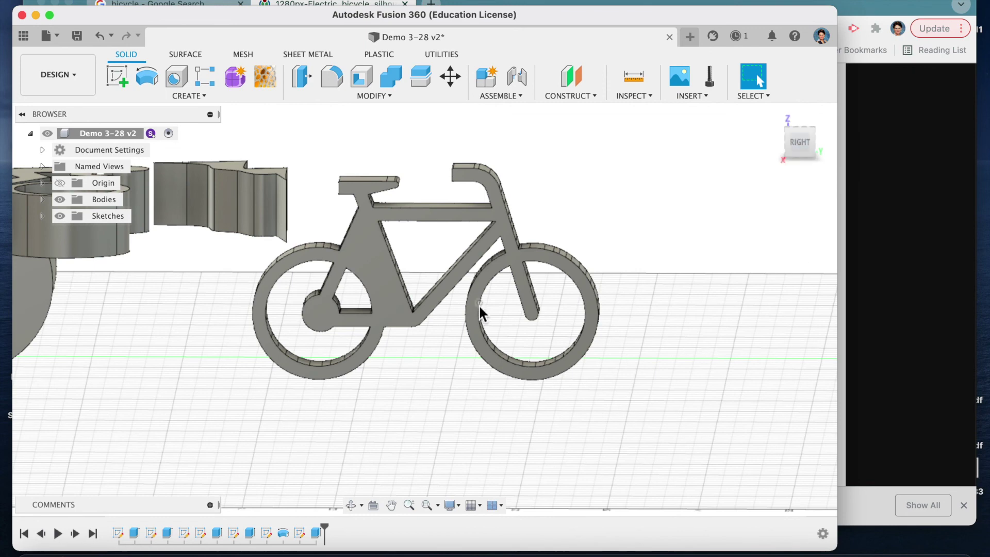
pyautogui.press('3')
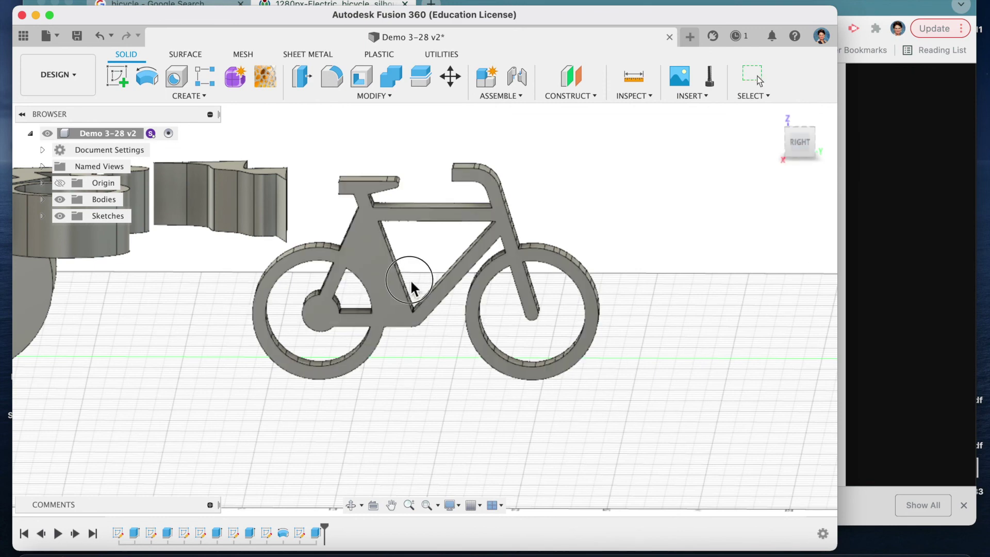
pyautogui.press('m')
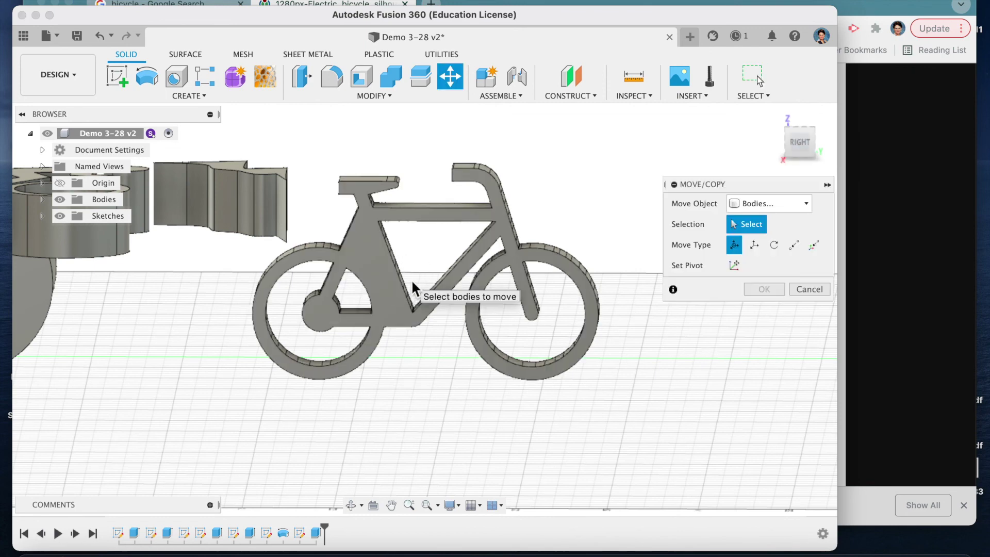
pyautogui.click(370, 283)
pyautogui.click(385, 261)
pyautogui.moveTo(387, 273); pyautogui.dragTo(426, 313)
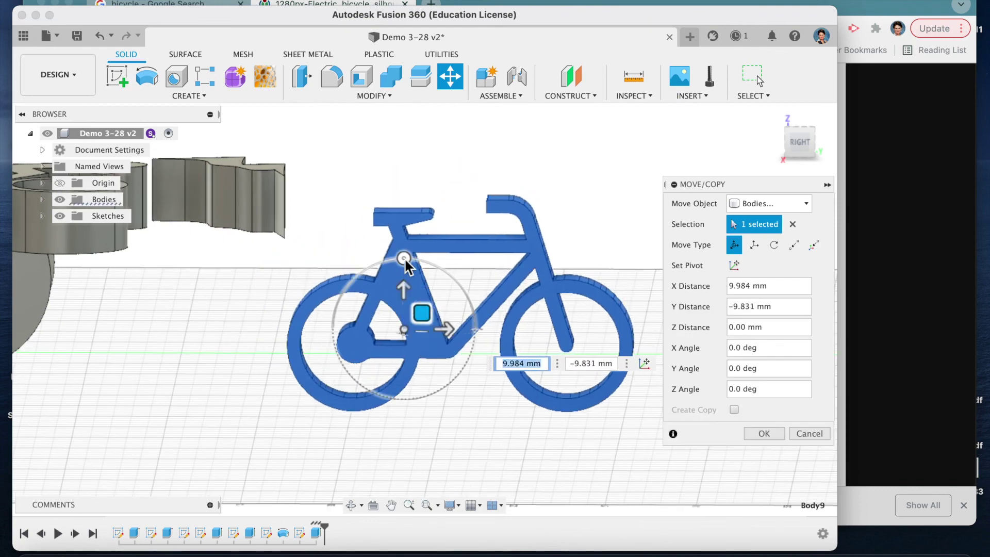
pyautogui.moveTo(407, 261); pyautogui.dragTo(321, 308)
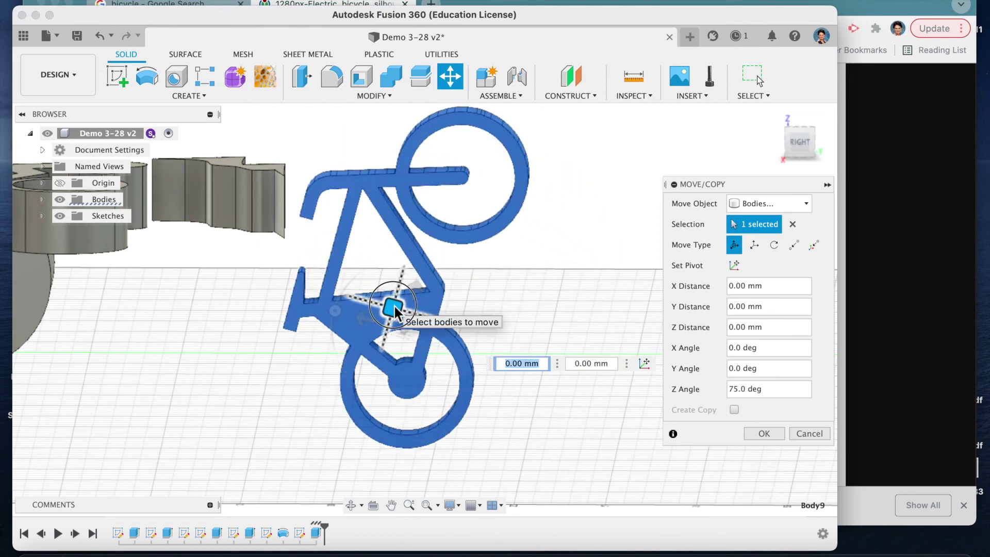
pyautogui.click(765, 433)
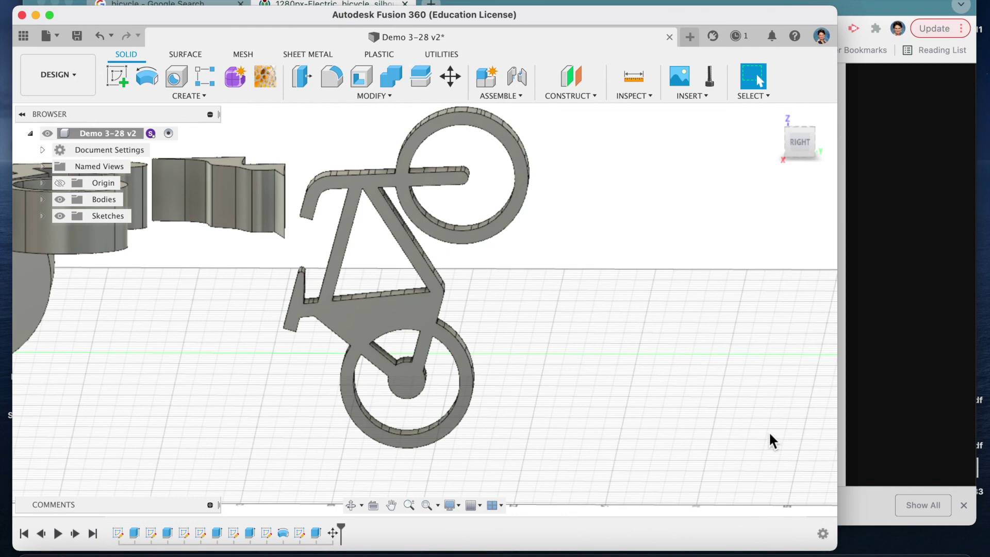